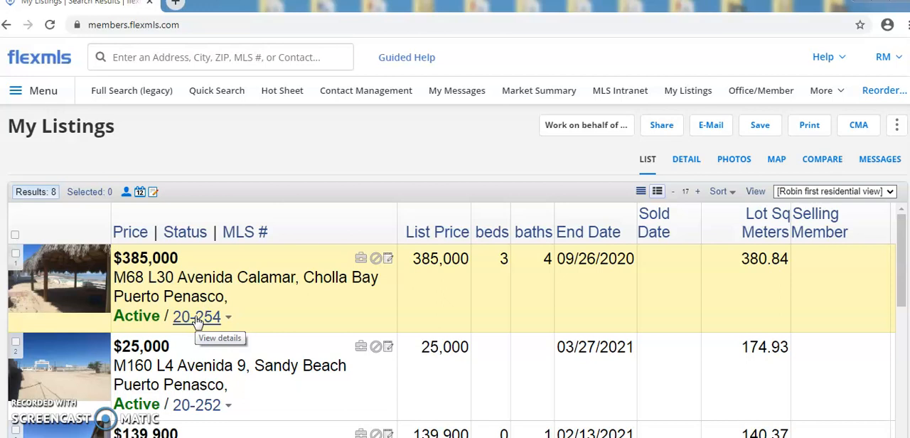
Open the details of listing 20-254 and browse through its pictures.
left_click(198, 319)
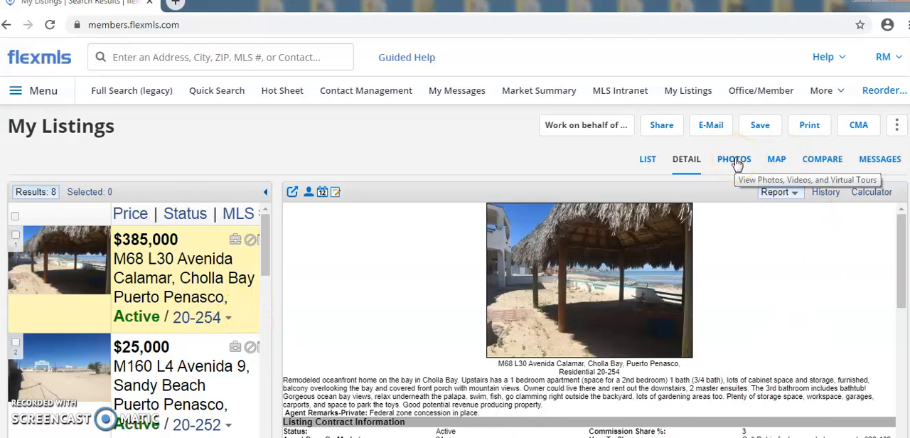
left_click(736, 160)
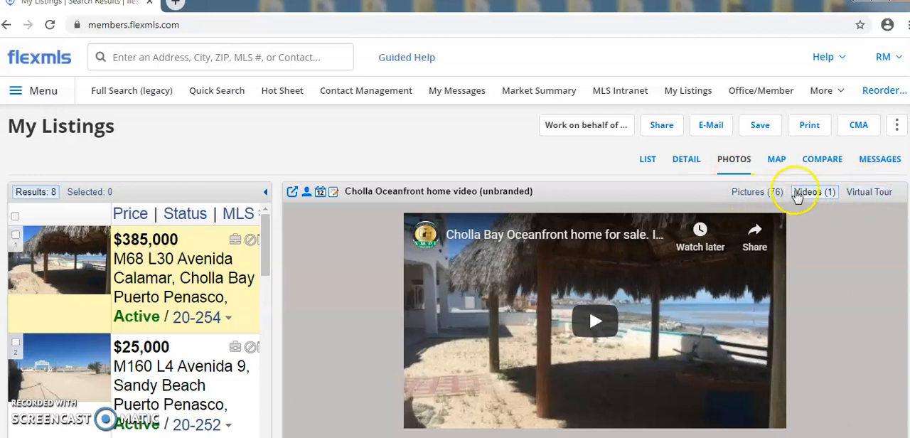
left_click(741, 195)
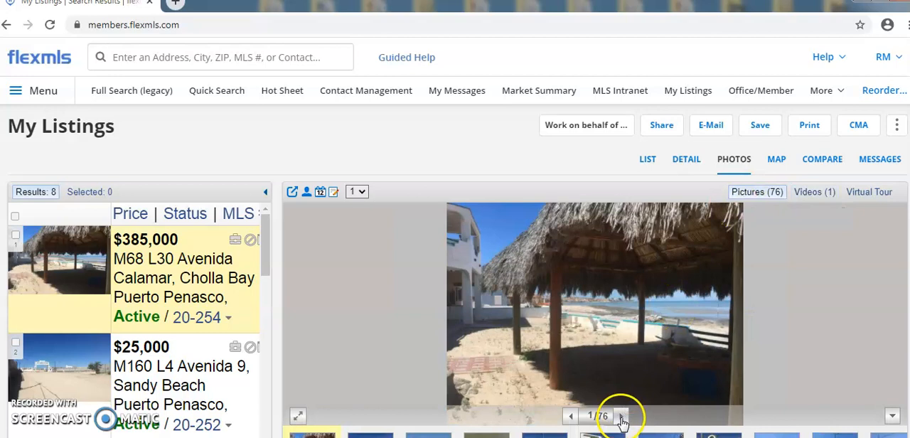
left_click(621, 416)
left_click(620, 416)
left_click(621, 417)
left_click(620, 416)
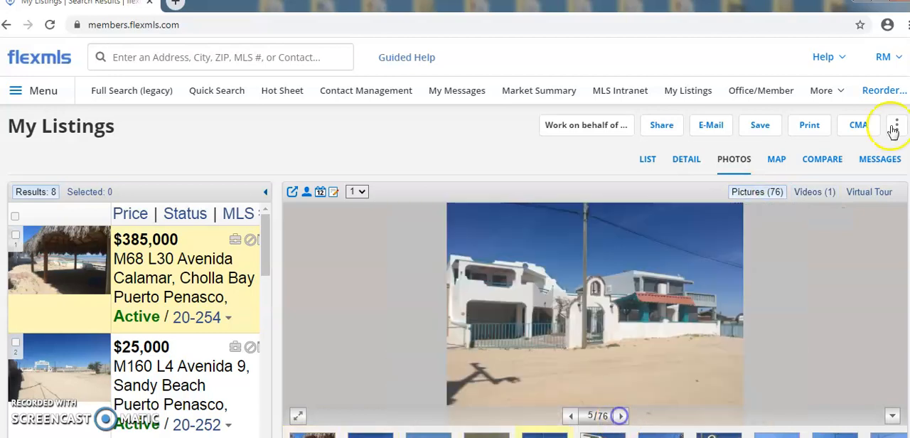
Display the listing's home video, check its virtual tour link, and return to the video.
left_click(818, 194)
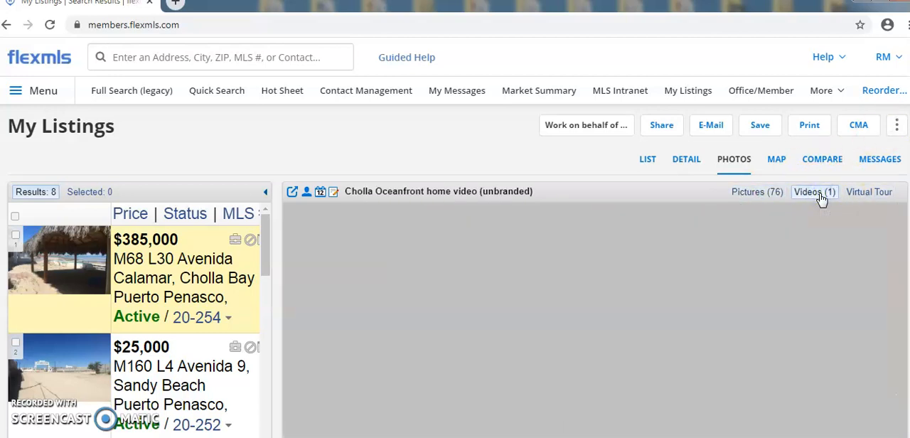
left_click(658, 318)
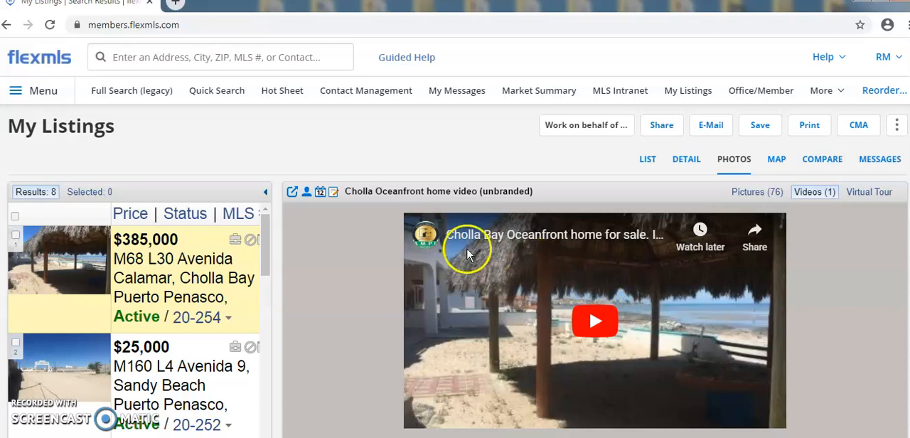
mouse_move(432, 238)
left_click(507, 231)
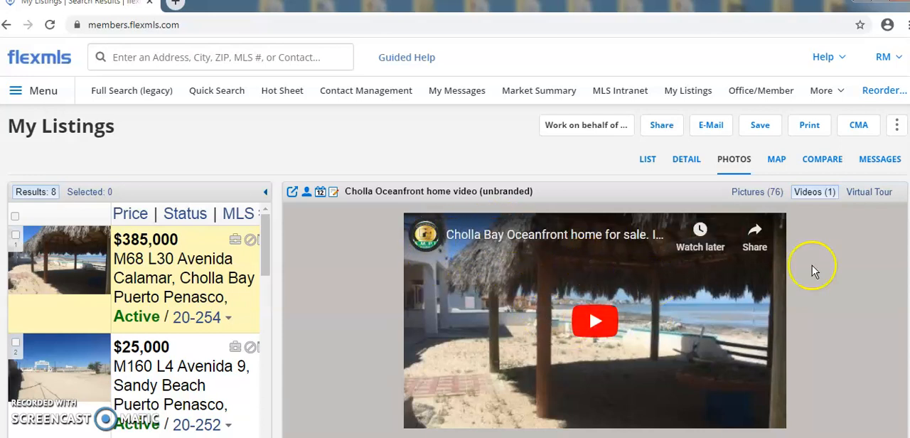
left_click(863, 192)
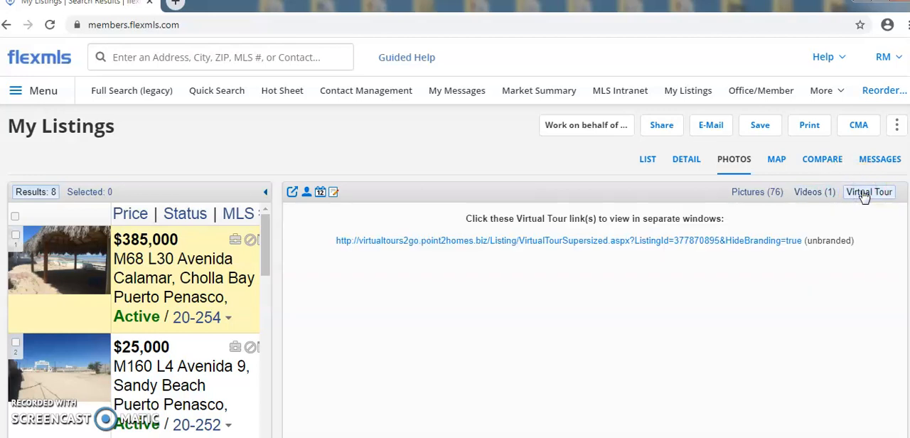
left_click(809, 194)
left_click(808, 193)
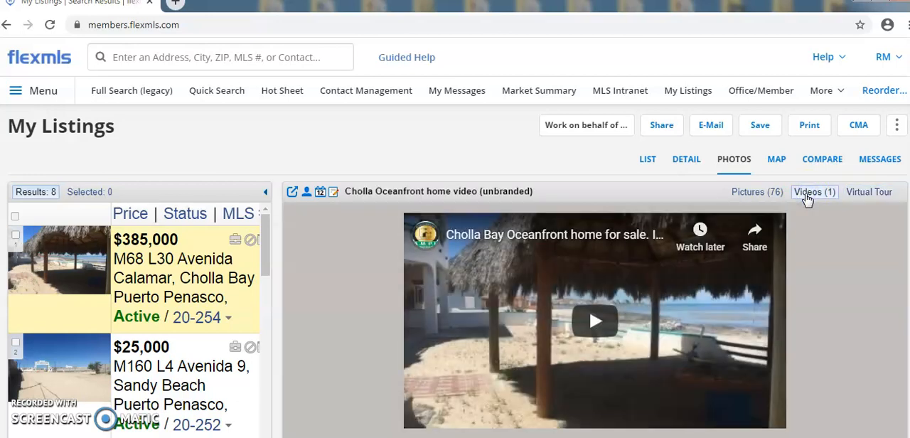
Play the Cholla Oceanfront home video, skipping ahead through it to the end, and return to the listing's pictures.
left_click(597, 321)
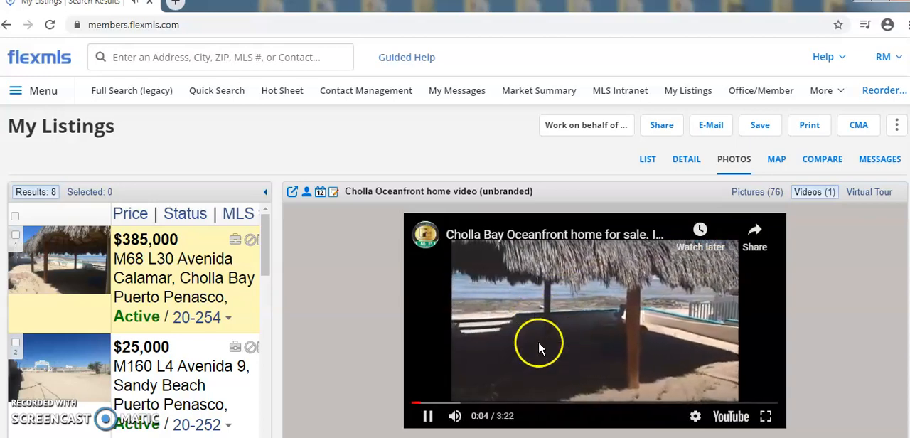
left_click(425, 420)
left_click(462, 405)
left_click_drag(462, 412, 595, 420)
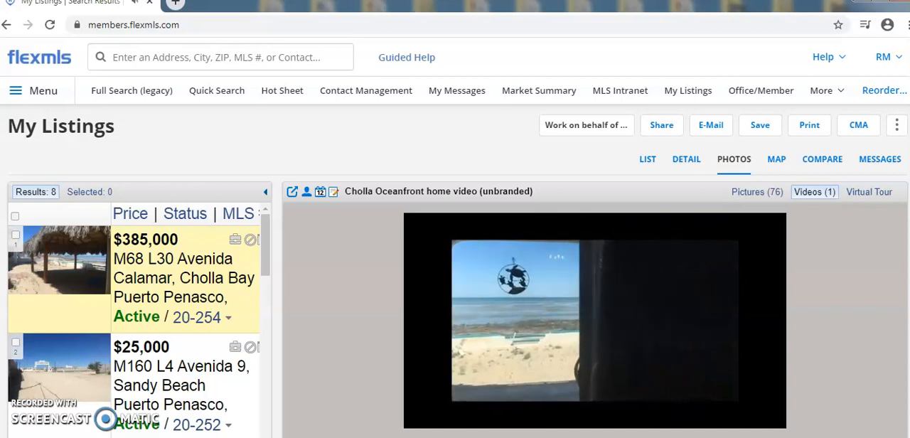
left_click_drag(604, 404, 757, 406)
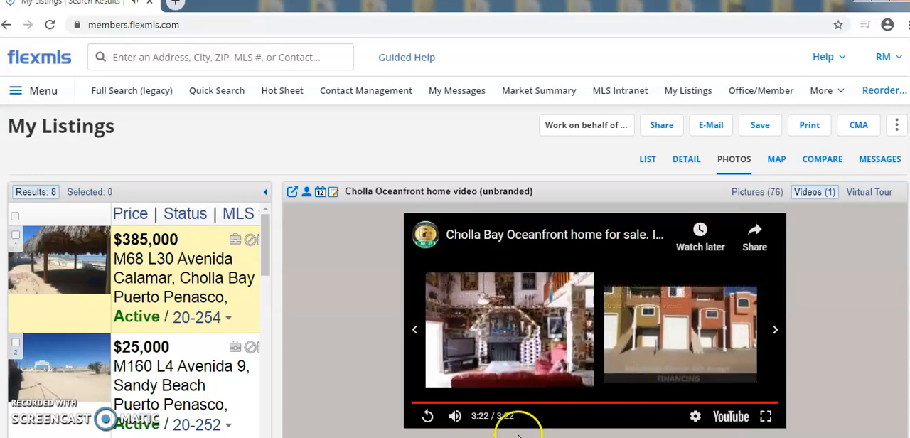
left_click(755, 204)
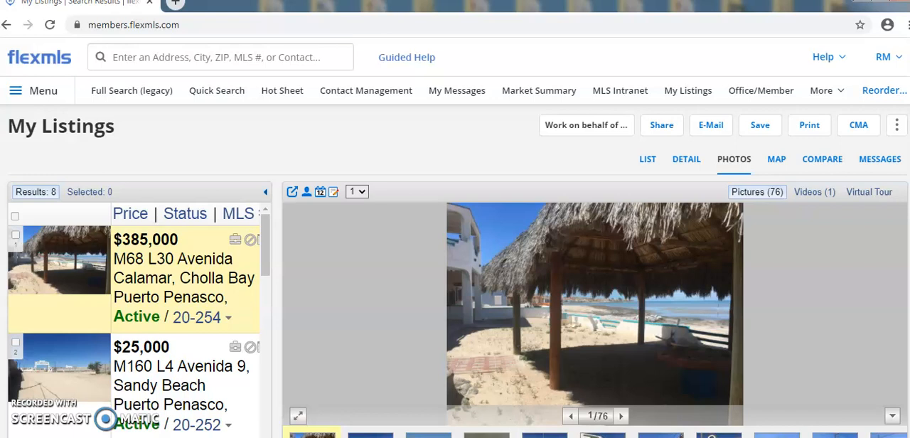
Search the computer's programs for "movie" and launch Movie Maker.
key("super")
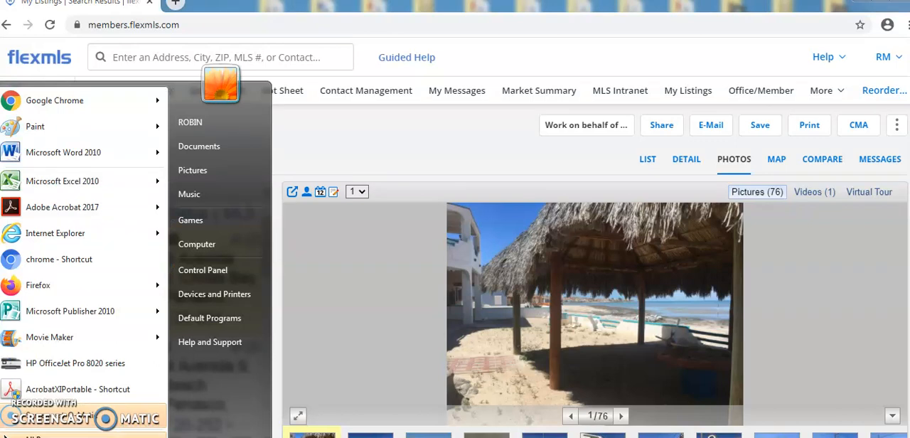
type("movie")
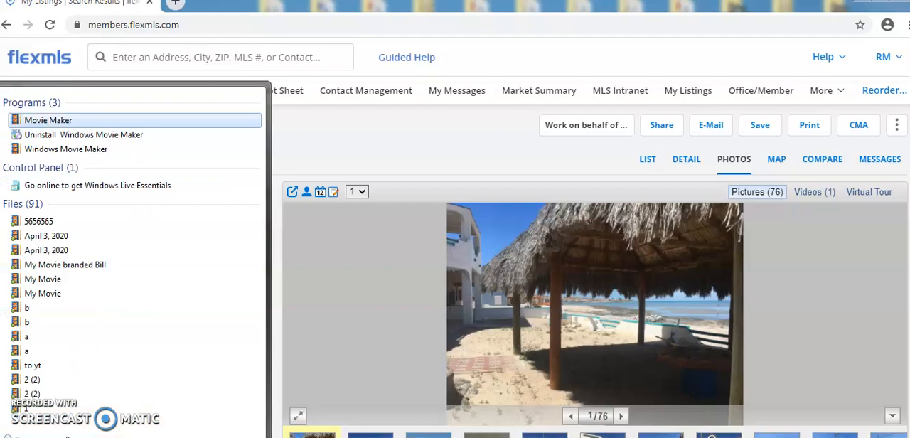
left_click(53, 121)
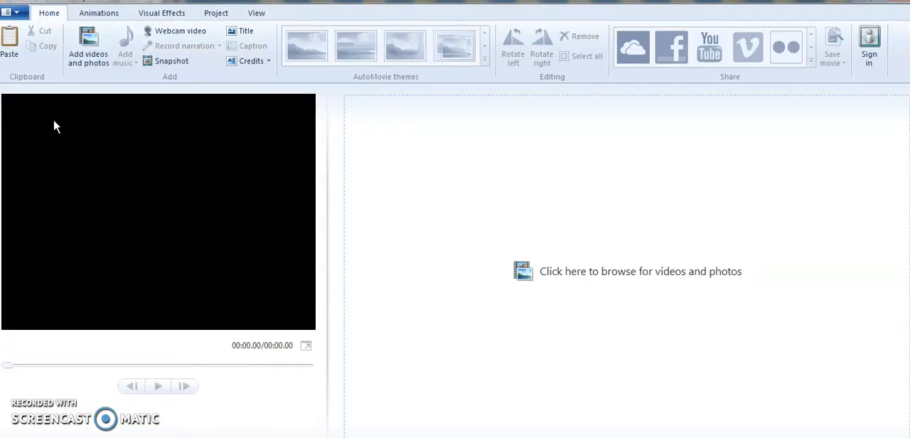
Add the photos IMG_2541 and IMG_2567 from the Cholla folder to the movie, one after the other.
left_click(90, 66)
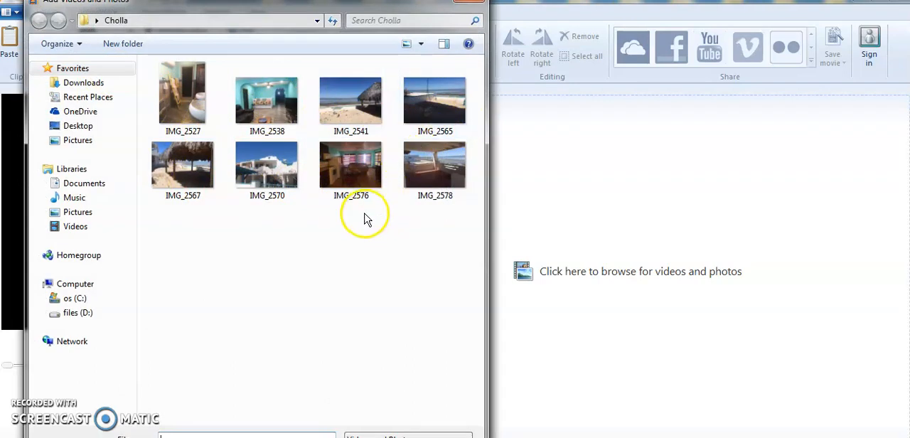
double_click(358, 110)
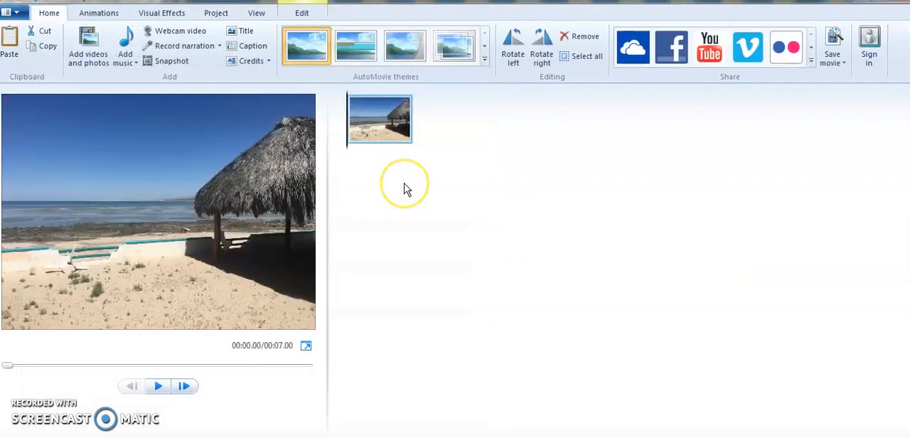
left_click(89, 58)
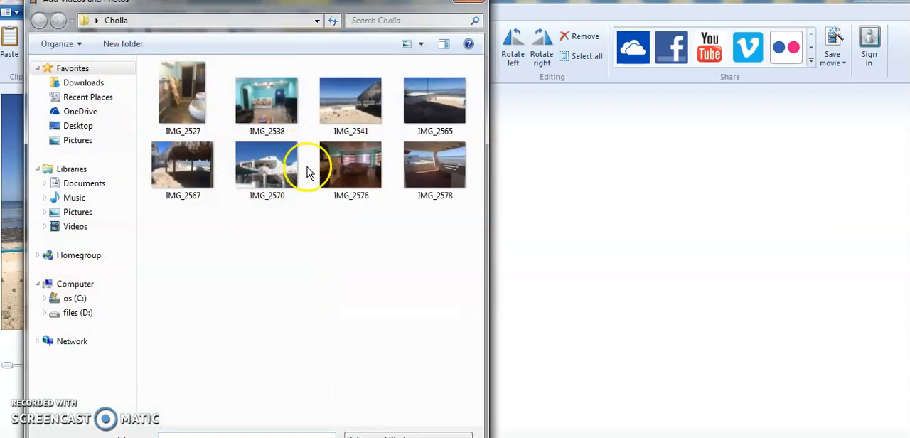
double_click(186, 163)
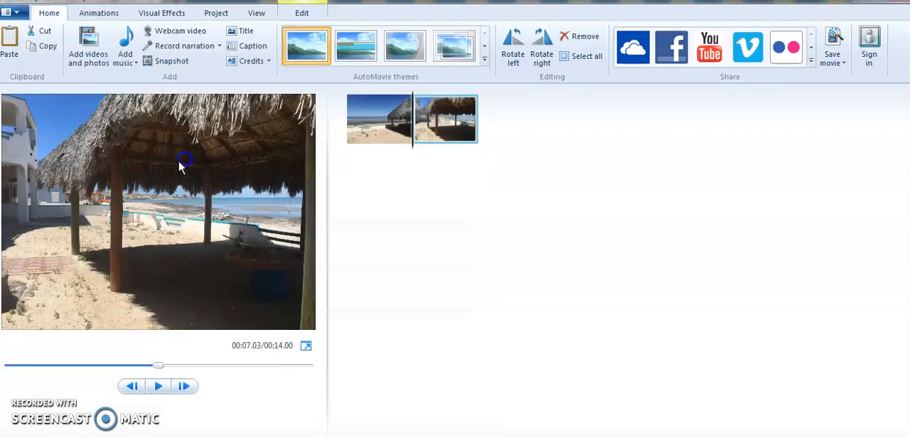
Add IMG_2527, IMG_2538, IMG_2565, IMG_2567, IMG_2570, IMG_2576 and IMG_2578 from the Cholla folder to the movie together.
left_click(88, 56)
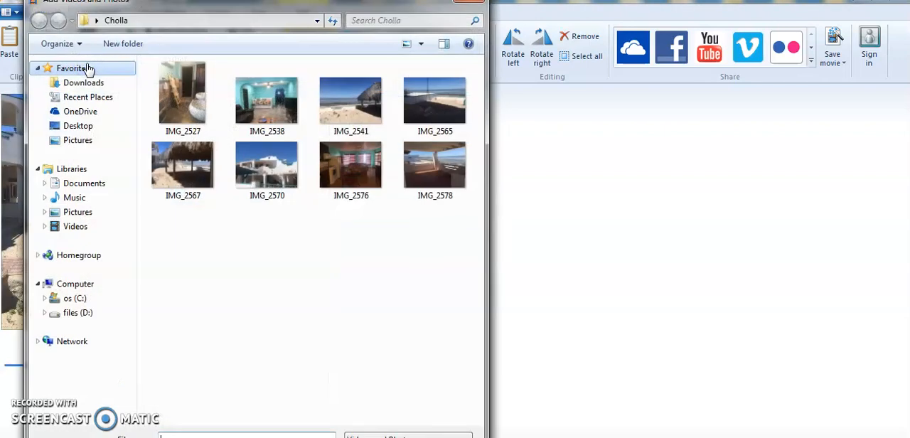
left_click(182, 98)
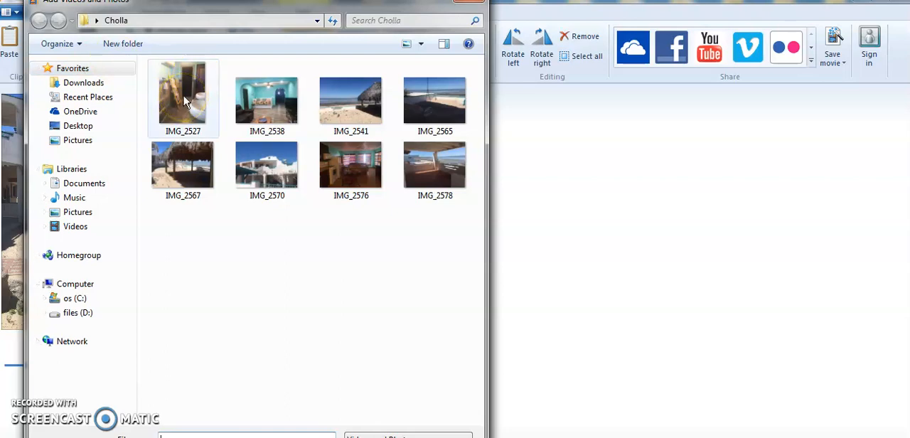
left_click(183, 100)
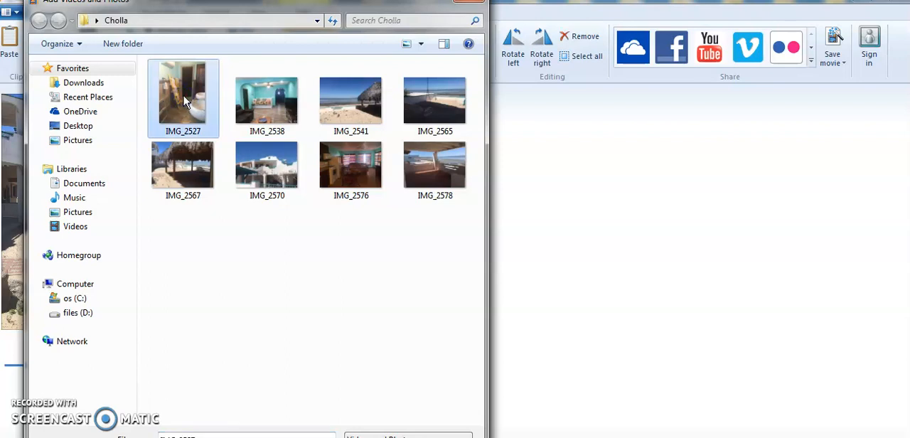
left_click(263, 106)
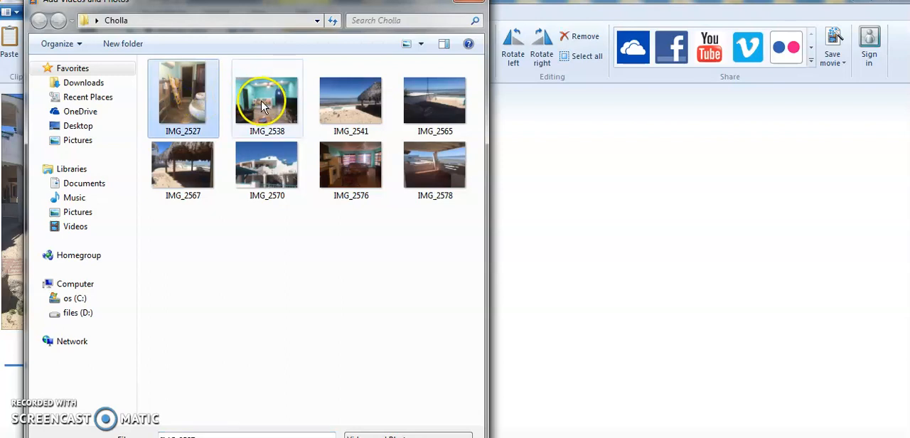
left_click(434, 103, "ctrl")
left_click(448, 168, "ctrl")
left_click(344, 162, "ctrl")
left_click(281, 167, "ctrl")
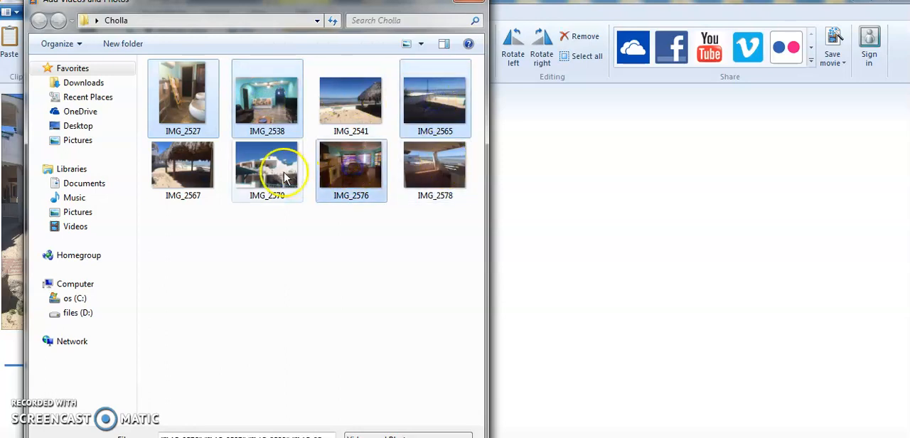
left_click(182, 167, "ctrl")
left_click(428, 165, "ctrl")
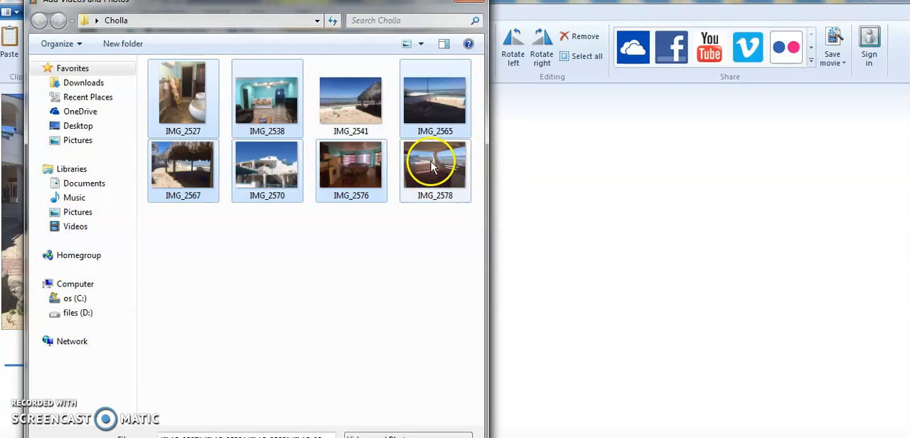
left_click(328, 179, "ctrl")
left_click(261, 183, "ctrl")
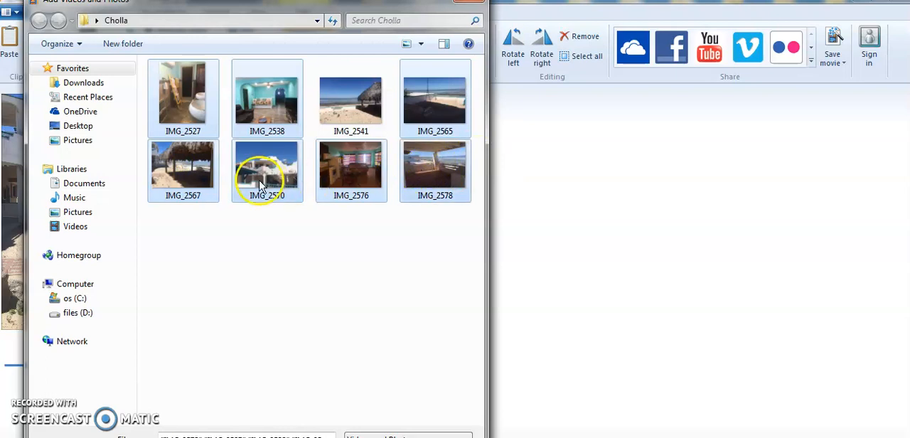
key("Return")
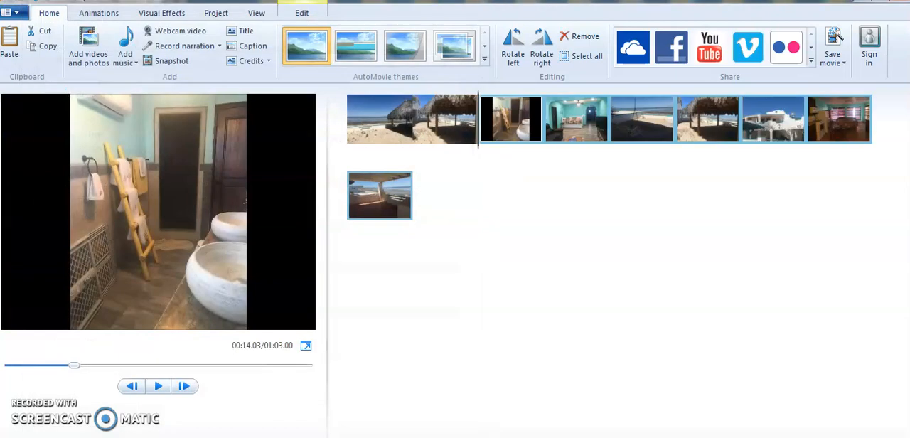
Delete the duplicate thatched palapa photo that follows the IMG_2565 beach photo from the storyboard.
left_click(497, 102)
left_click(686, 118)
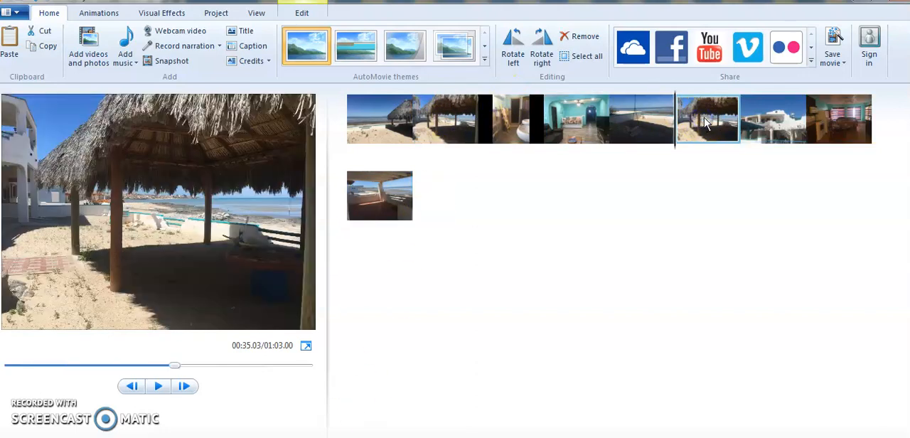
key("Delete")
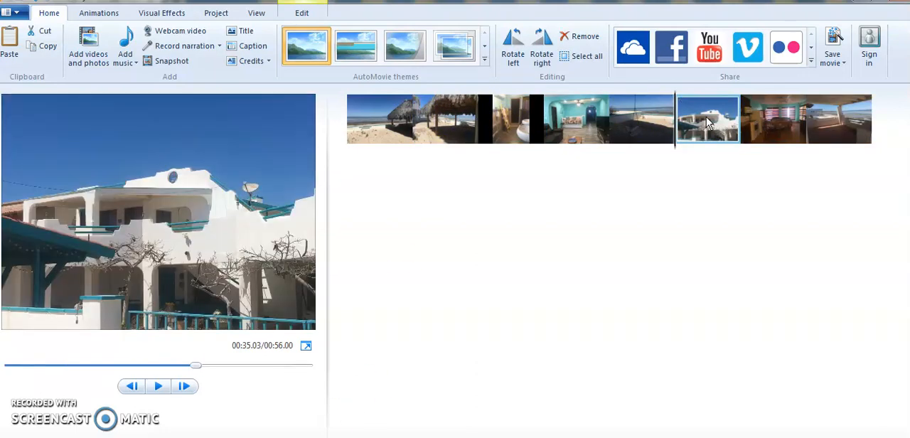
Preview the first four photos in the storyboard and check the clip details of the opening beach photo.
left_click(363, 124)
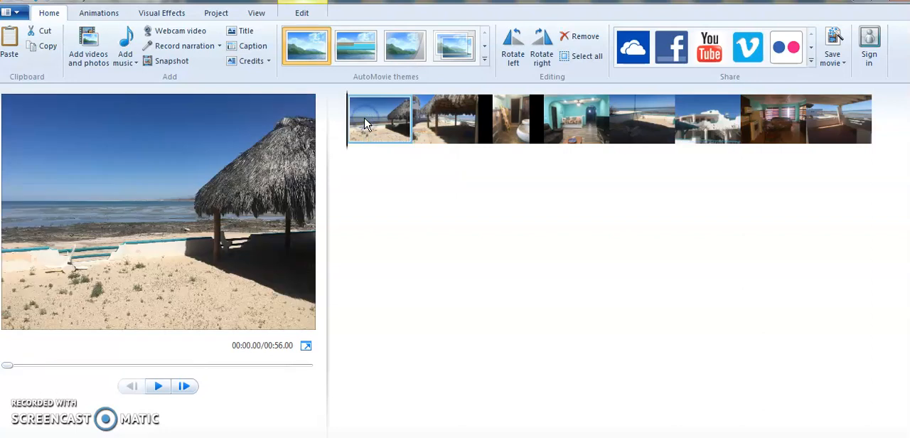
left_click(436, 116)
left_click(505, 115)
left_click(567, 117)
left_click(377, 123)
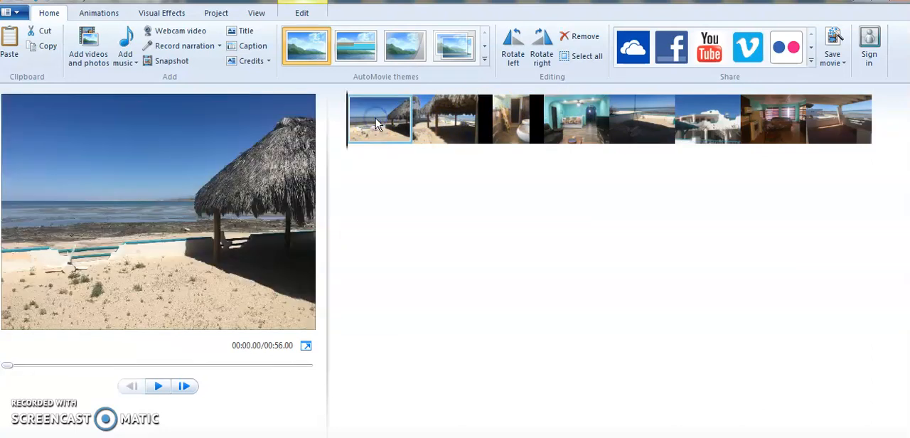
left_click_drag(377, 123, 396, 124)
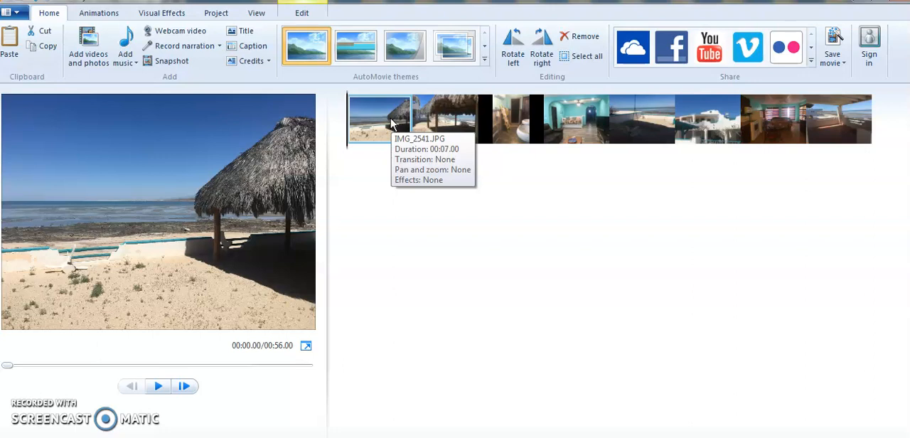
Set the duration of the opening beach photo and the thatched palapa photo to 2.00 seconds each.
left_click(378, 118)
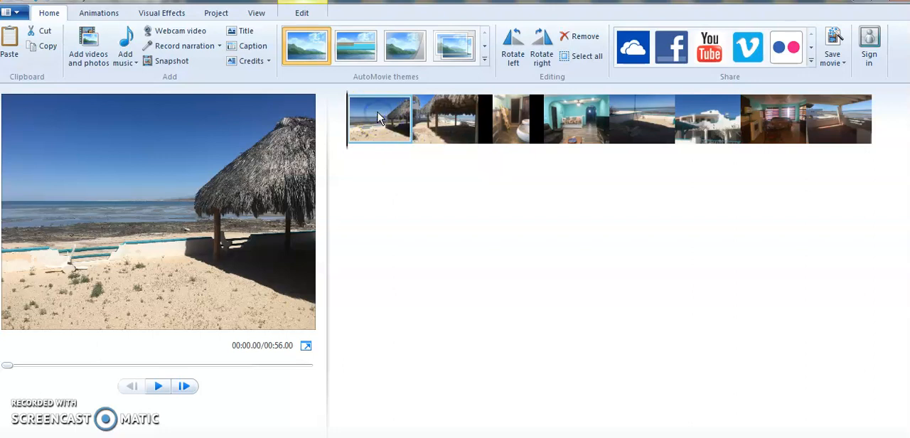
left_click(302, 14)
left_click(260, 59)
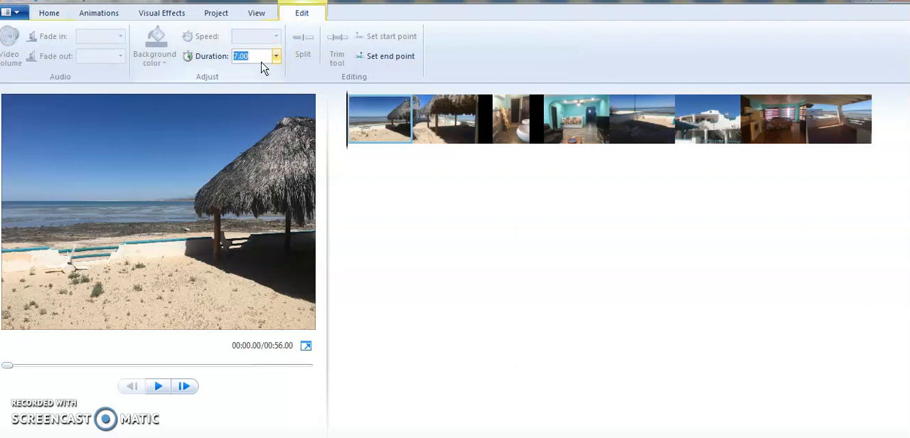
left_click(418, 99)
left_click(258, 55)
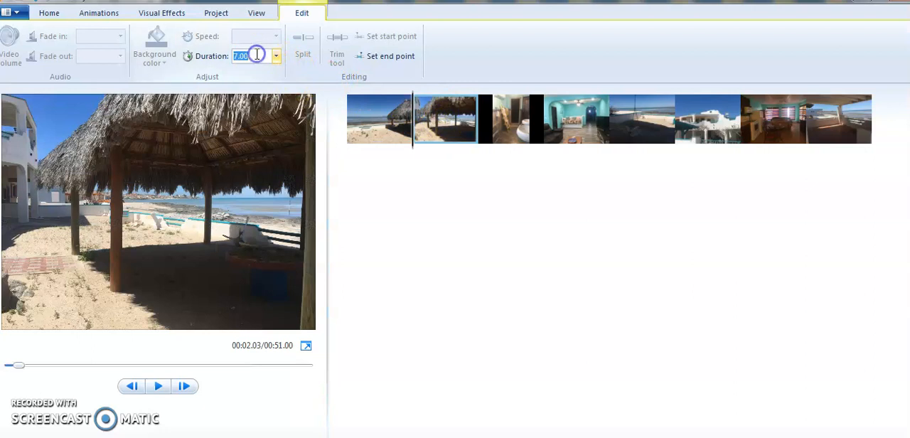
Set the duration of the bathroom photo and the turquoise living room photo to 2.00 seconds each.
left_click(519, 120)
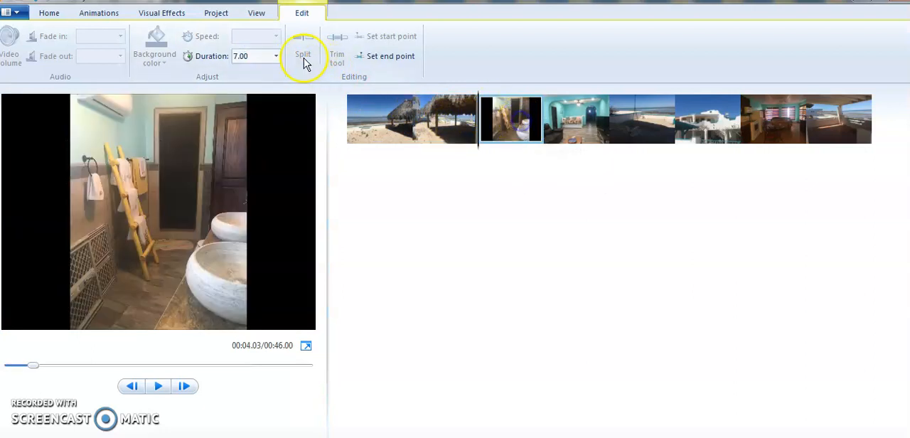
left_click(256, 56)
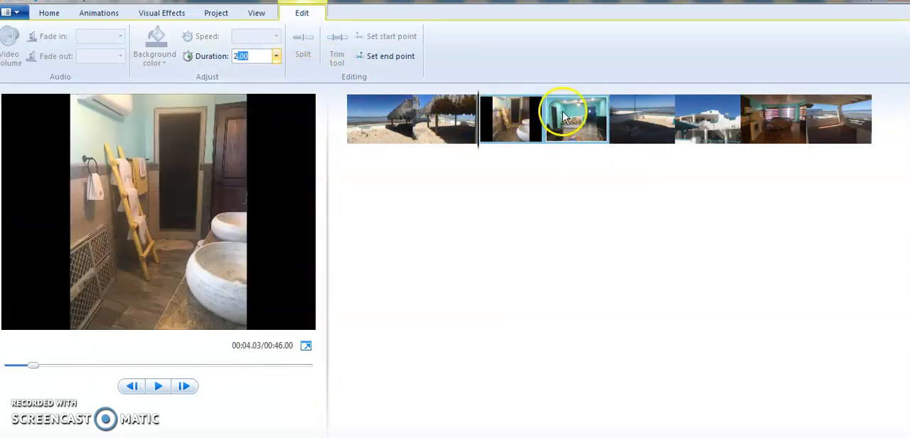
left_click(571, 116)
left_click(254, 57)
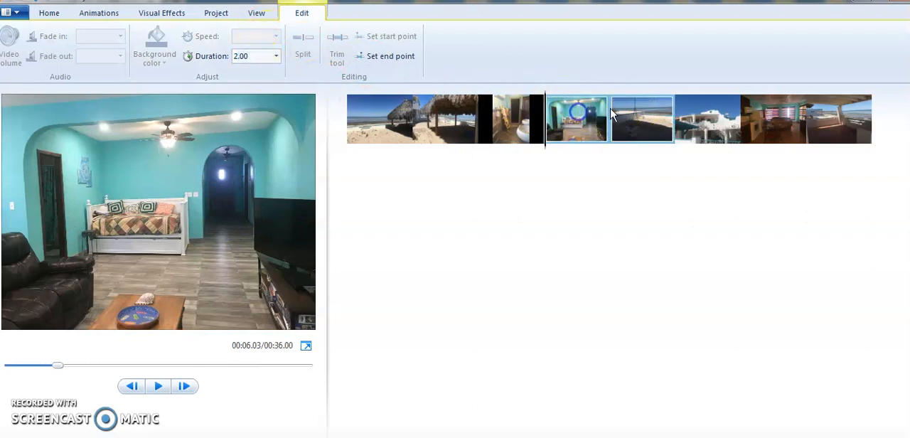
Set the duration of the beach swing photo and the white house exterior photo to 2.00 seconds each.
left_click(640, 113)
left_click(260, 56)
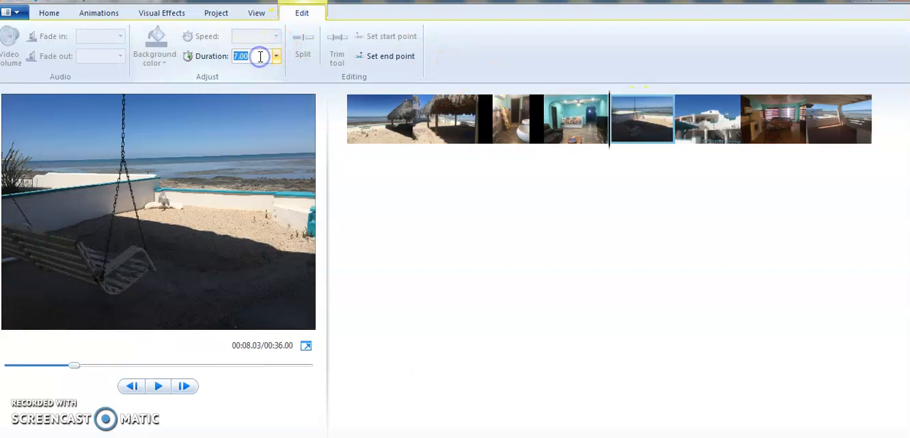
left_click(705, 117)
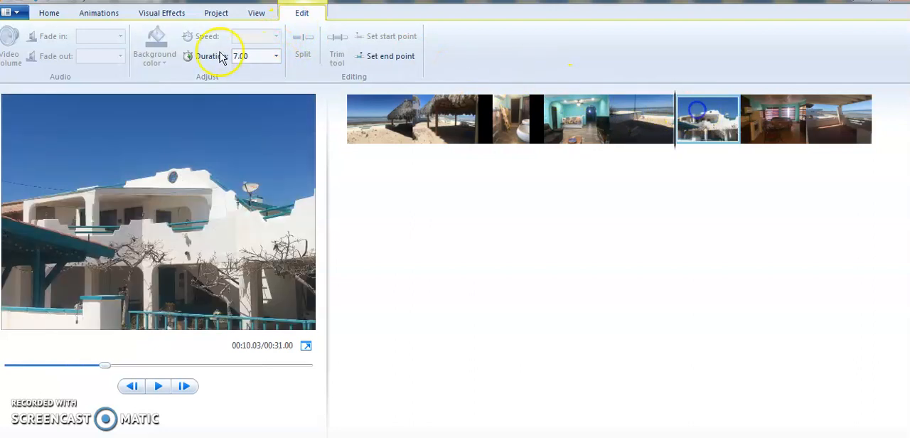
left_click(253, 57)
type("2")
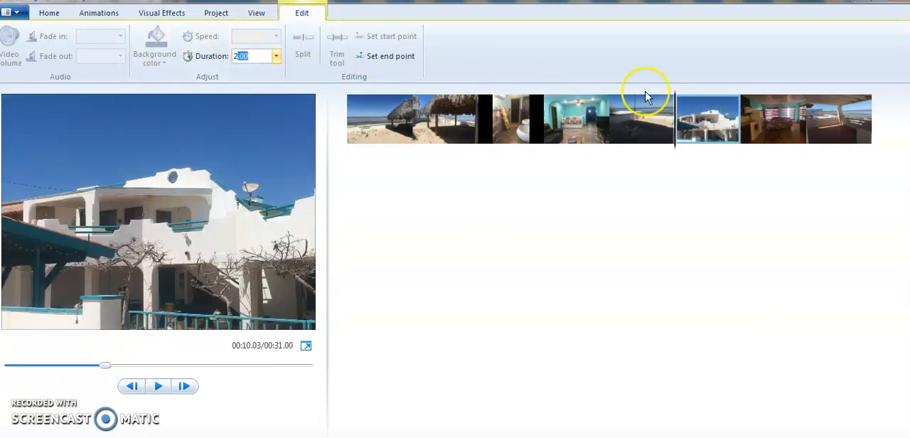
Set the duration of the kitchen photo to 2.00 seconds and of the final terrace photo to 4.00 seconds.
left_click(759, 113)
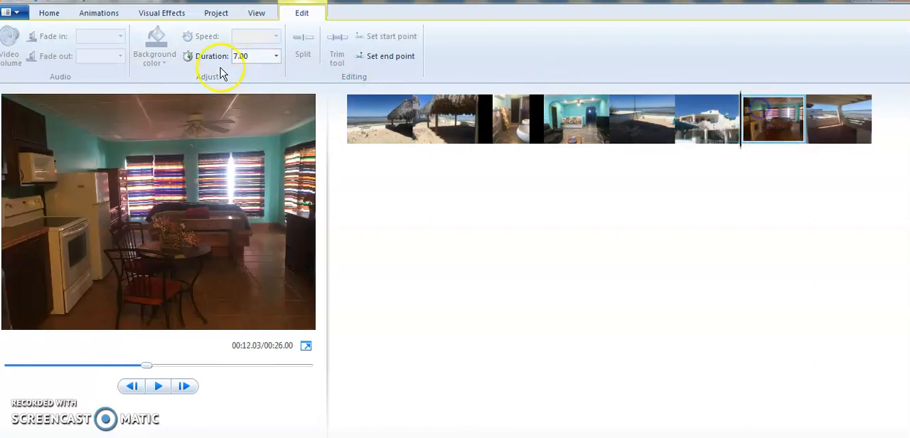
left_click(247, 57)
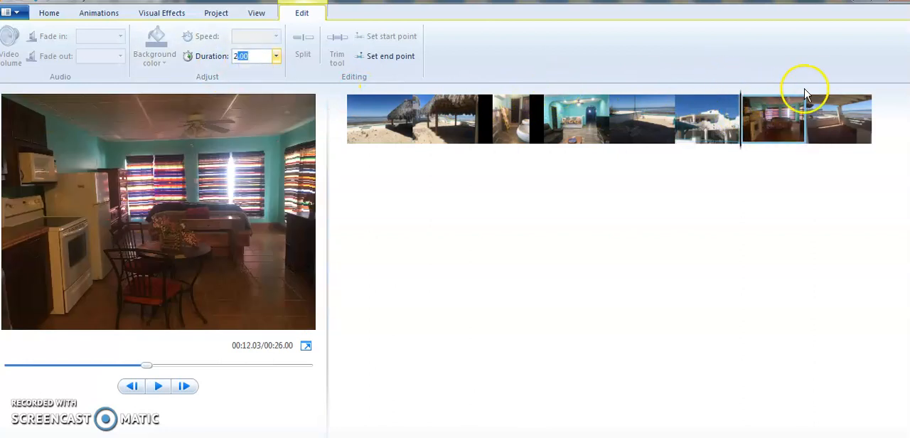
left_click(836, 117)
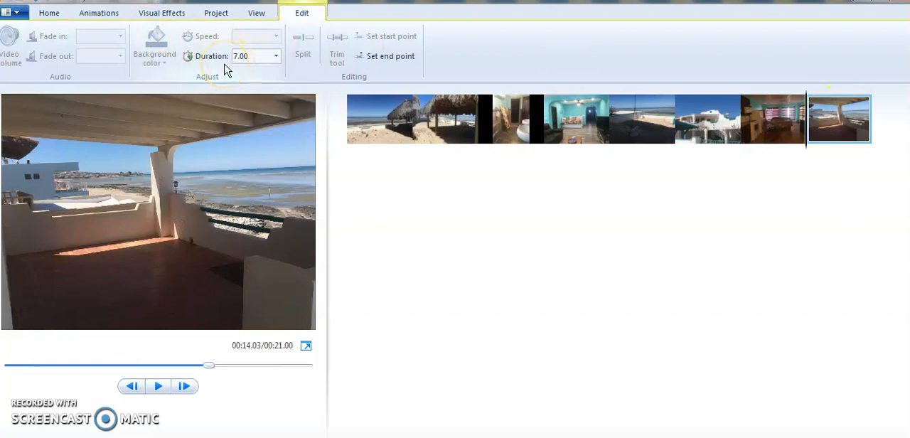
left_click(247, 56)
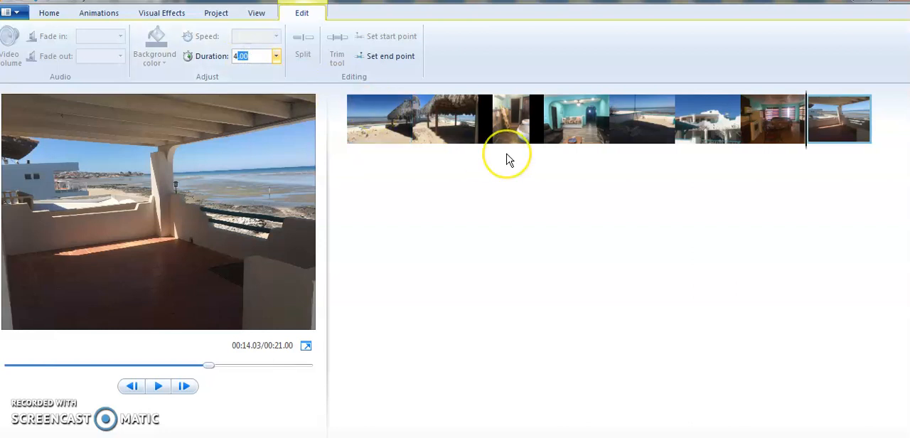
Add a title screen before the opening beach photo.
left_click(379, 121)
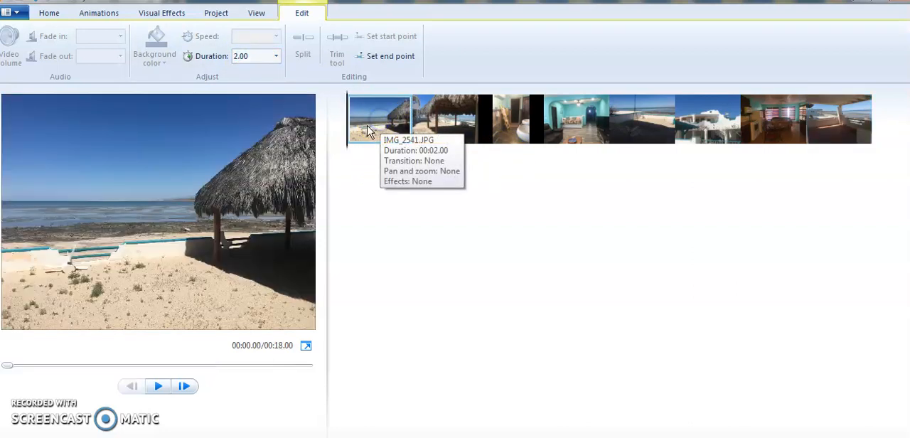
left_click(50, 14)
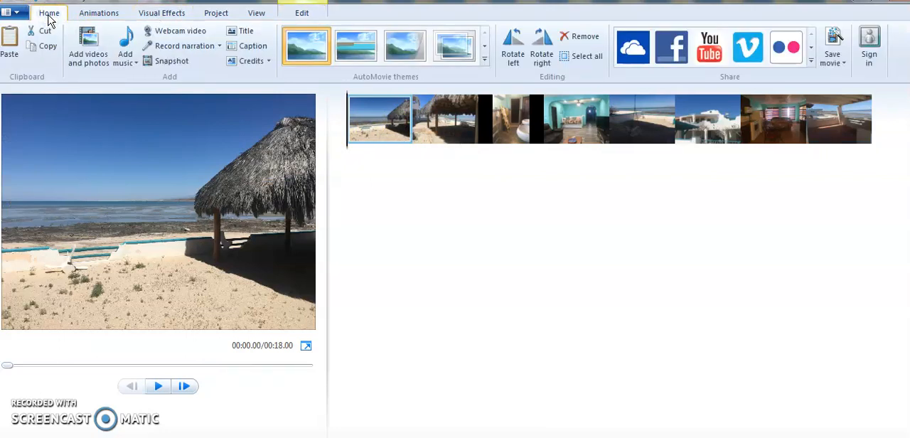
left_click(246, 36)
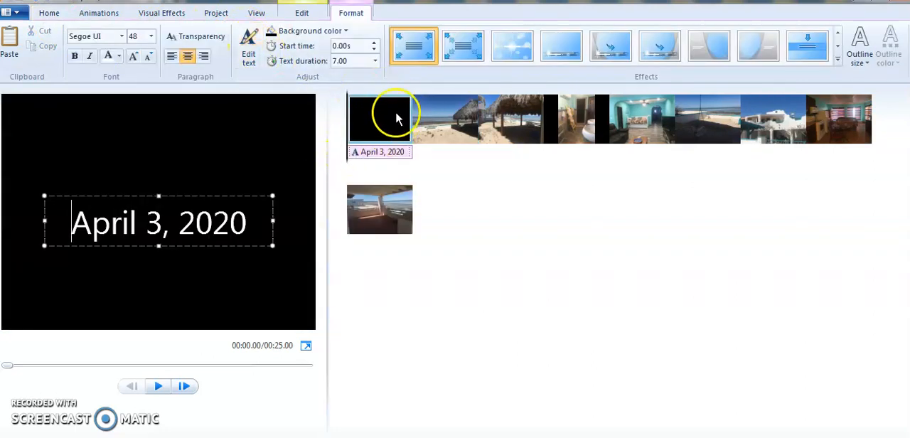
Try two different blue background colors on the title screen.
left_click(314, 34)
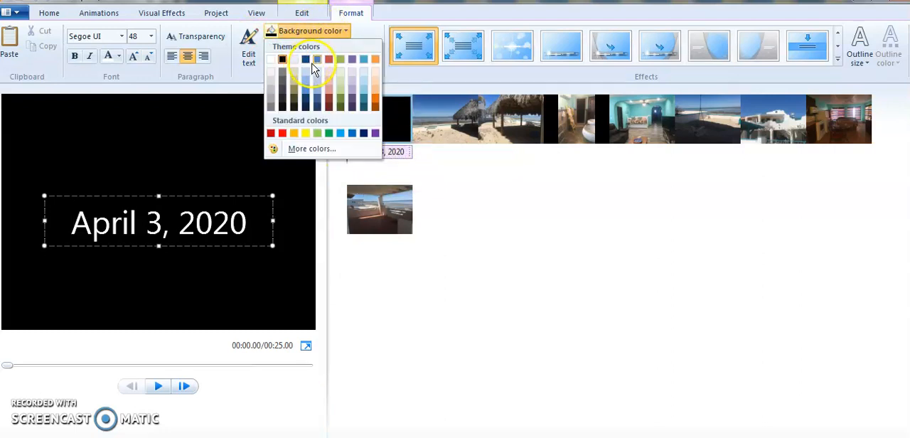
left_click(317, 63)
left_click(173, 194)
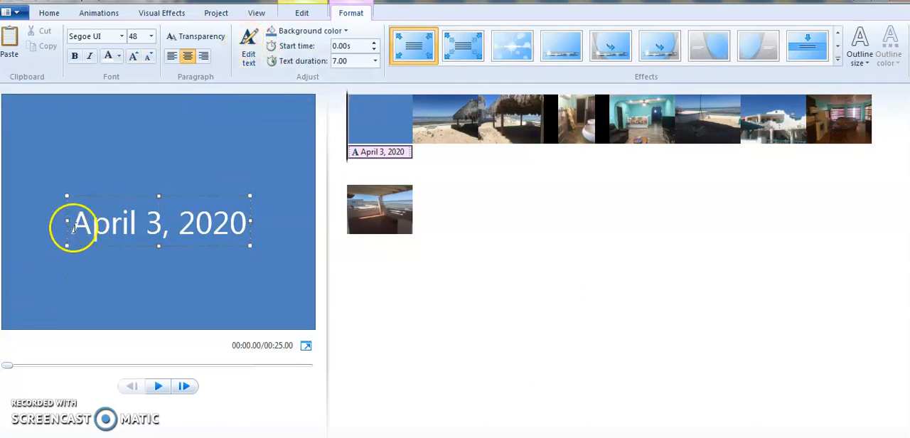
left_click(317, 34)
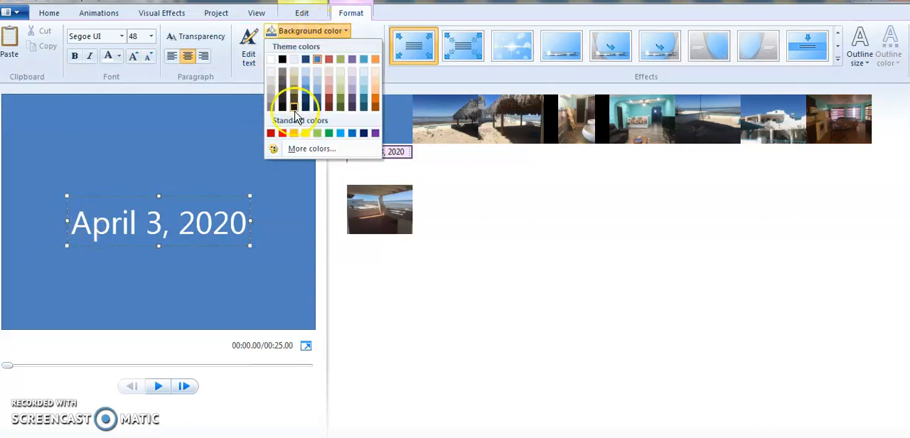
left_click(305, 90)
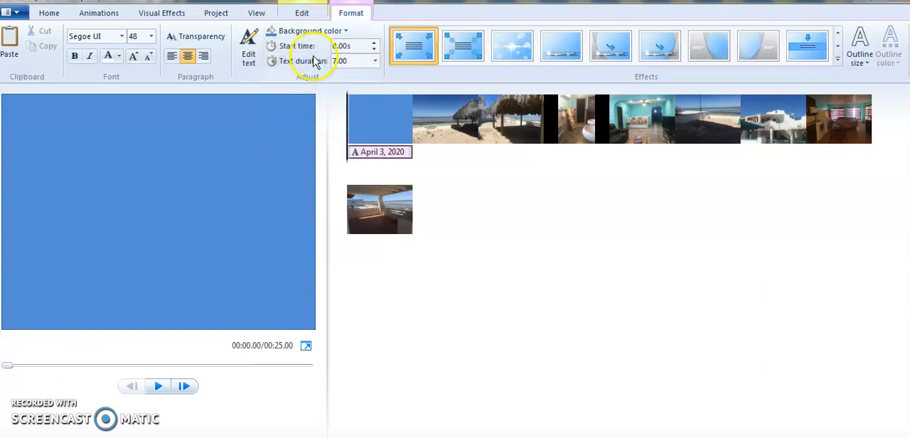
Change the title screen's background color to dark purple from the theme colors.
left_click(307, 33)
left_click(351, 101)
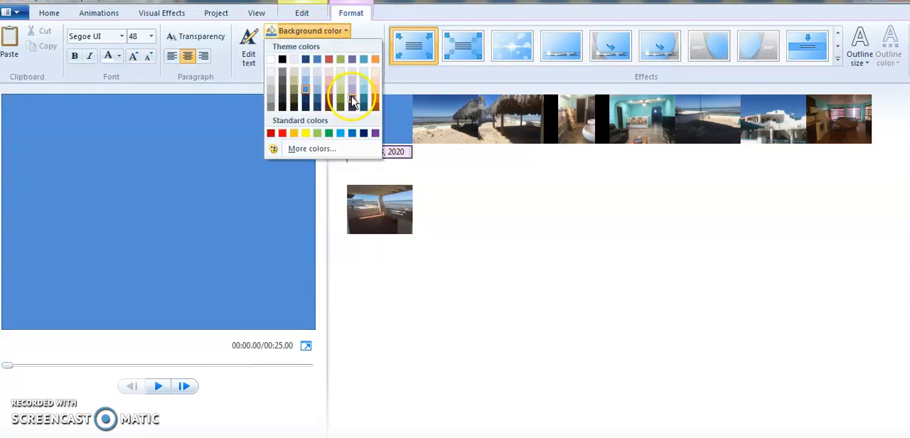
left_click(122, 204)
Replace the default date text on the title screen with "Ocean front home for sale Rocky Point Cholla Bay".
left_click(116, 220)
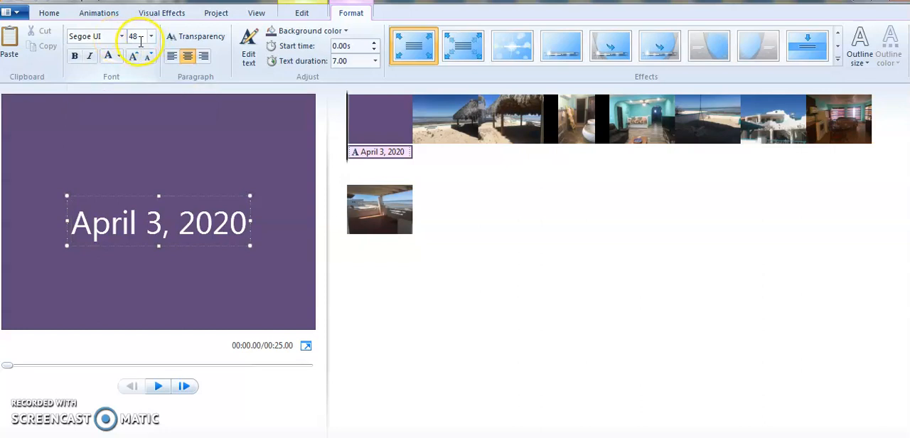
key("Delete")
key("Delete")
key("Delete")
key("Delete")
key("Delete")
key("Delete")
key("Delete")
key("Delete")
key("Delete")
key("Delete")
key("Delete")
key("Delete")
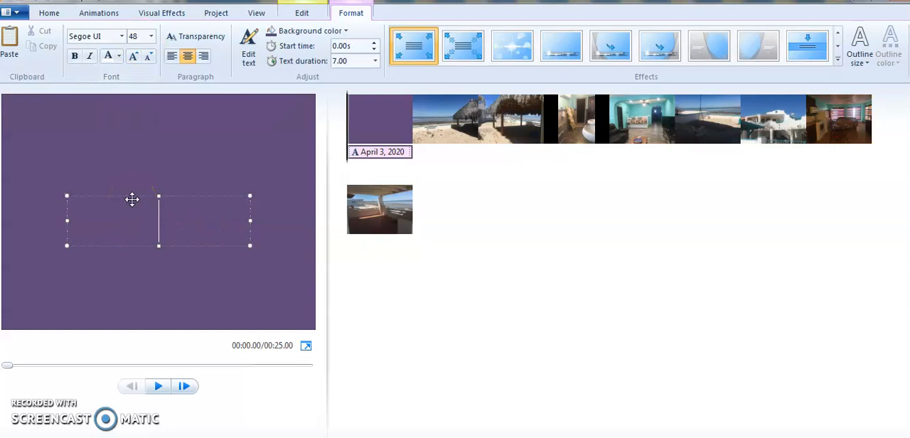
type("Ocean")
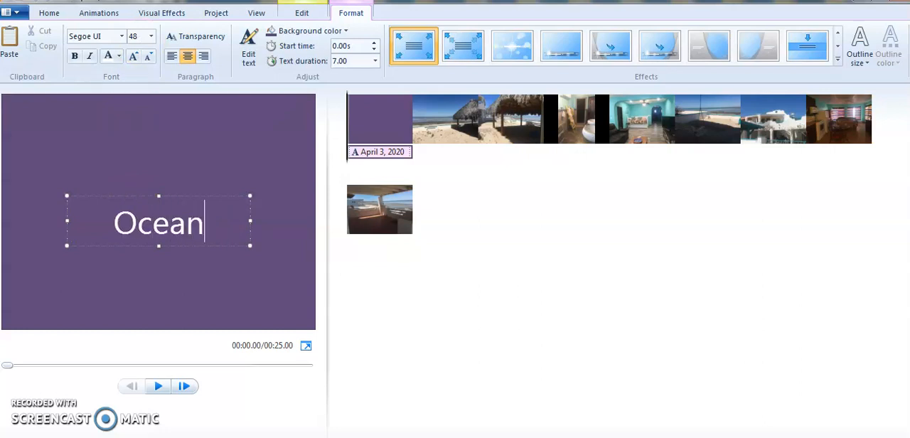
type(" front home")
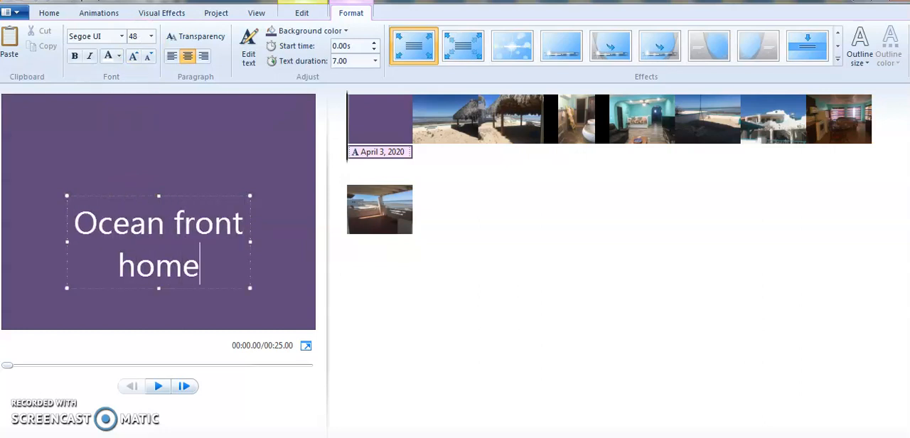
type(" for sale R")
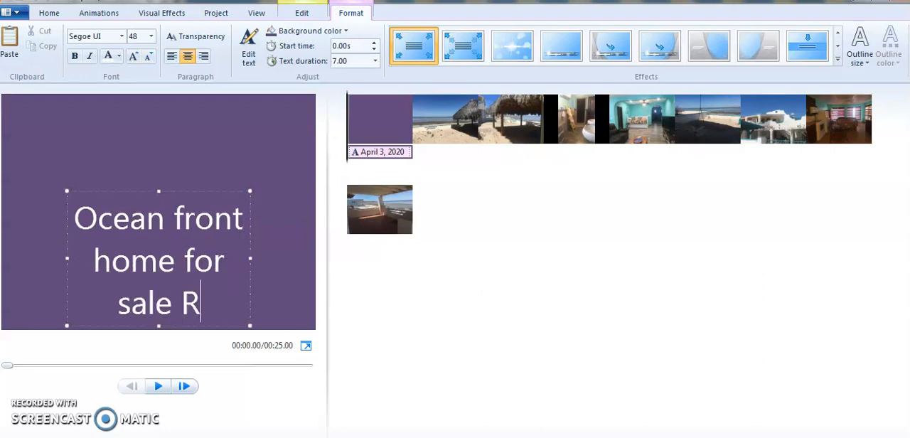
type("ocky Point")
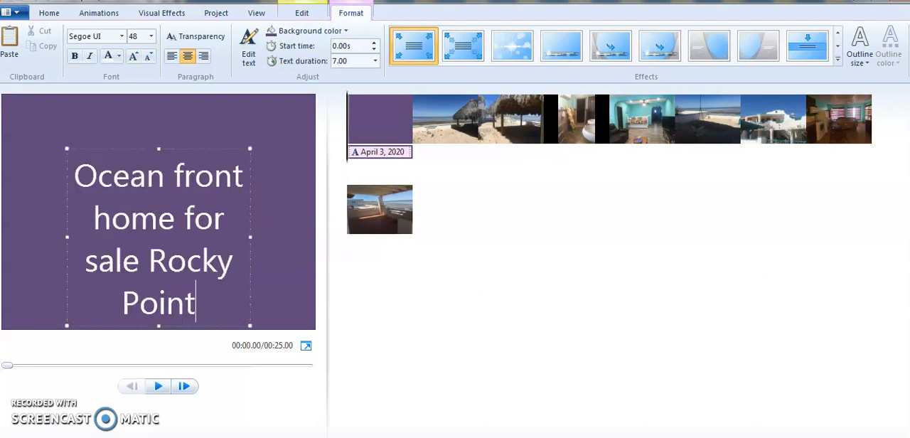
type(" CHolla")
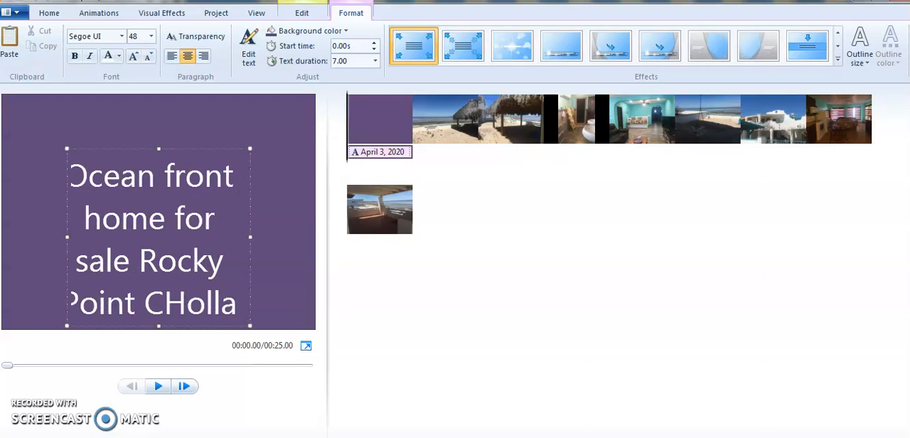
key("BackSpace")
key("BackSpace")
key("BackSpace")
key("BackSpace")
key("BackSpace")
key("BackSpace")
type("holla Bay")
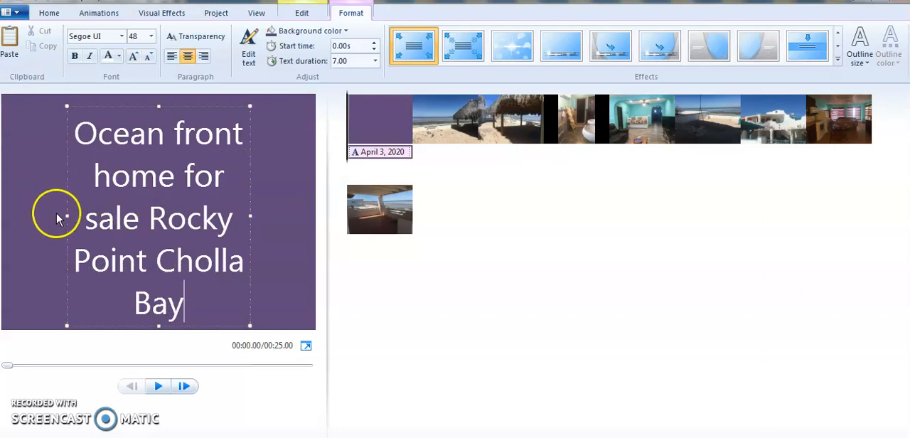
Widen the title text box on both sides to span nearly the full frame width and adjust its height.
left_click_drag(67, 215, 4, 217)
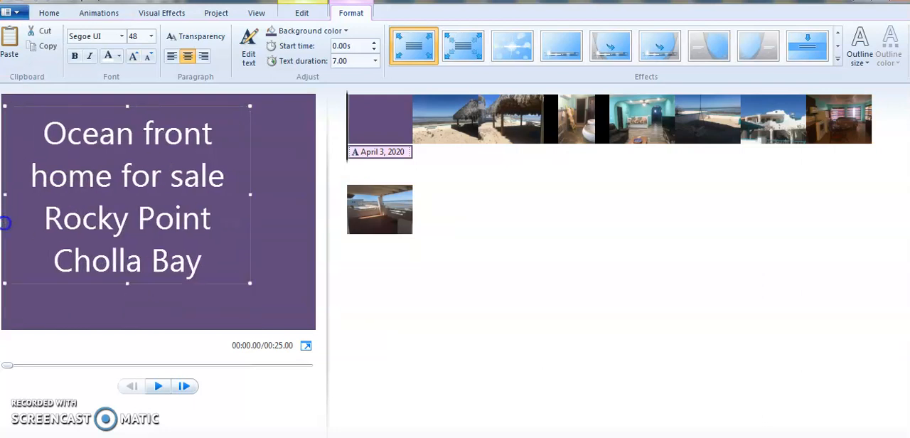
left_click_drag(249, 194, 311, 195)
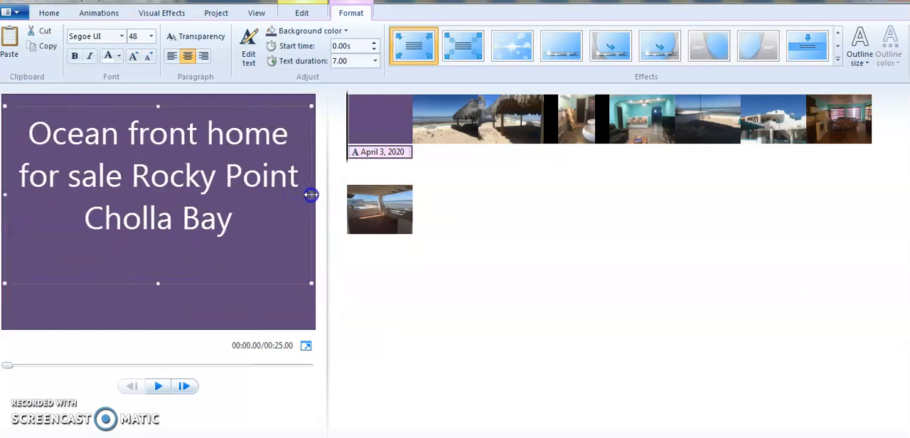
left_click_drag(159, 241, 156, 312)
Add the contact's e-mail address and a line of filler text below "Cholla Bay" on the title screen.
left_click(252, 219)
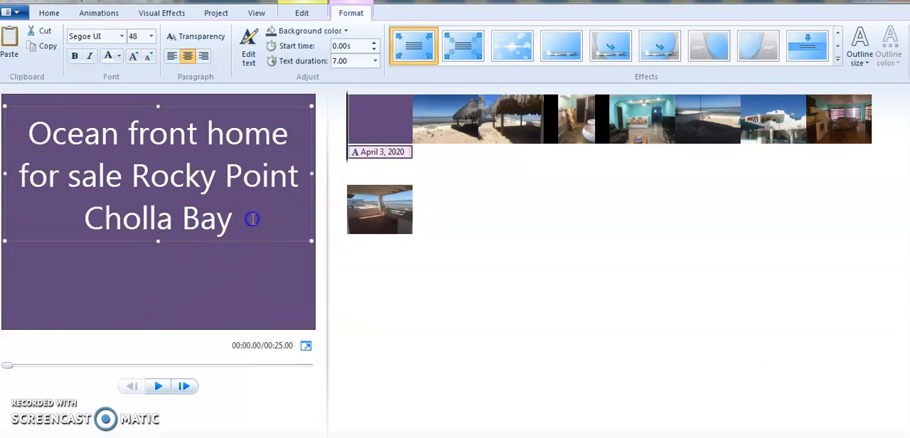
key("Return")
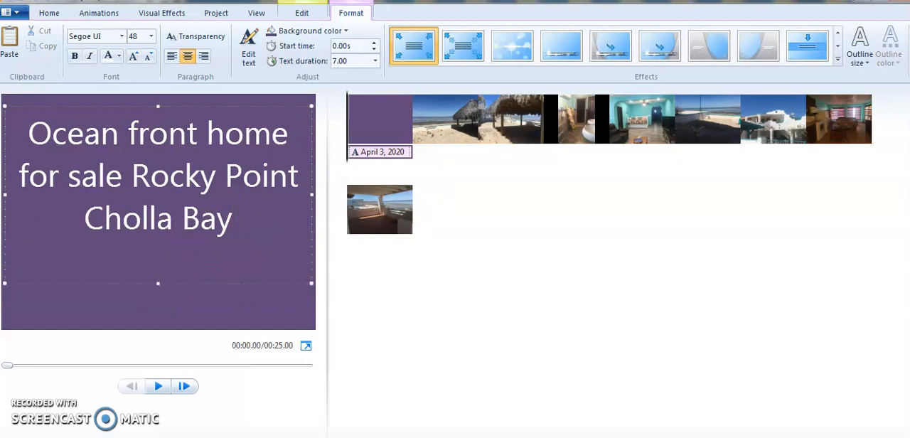
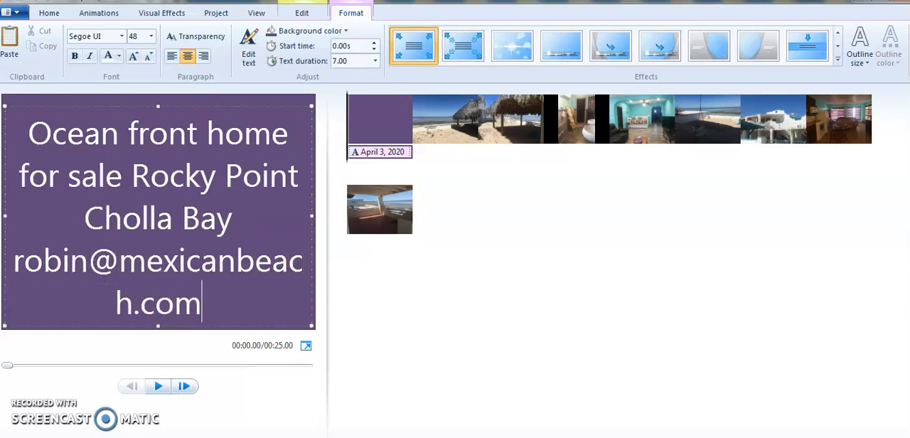
key("Return")
type("dnepbnferppofeppof")
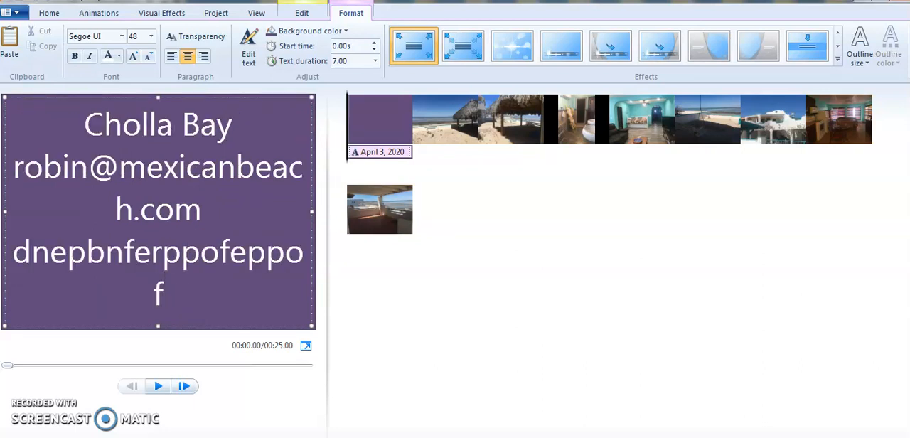
Delete the filler text and the e-mail address line from the title screen.
key("BackSpace")
key("BackSpace")
key("BackSpace")
key("BackSpace")
key("BackSpace")
key("BackSpace")
key("BackSpace")
key("BackSpace")
key("BackSpace")
key("BackSpace")
key("BackSpace")
key("BackSpace")
key("BackSpace")
key("BackSpace")
key("BackSpace")
key("BackSpace")
key("BackSpace")
key("BackSpace")
key("BackSpace")
key("BackSpace")
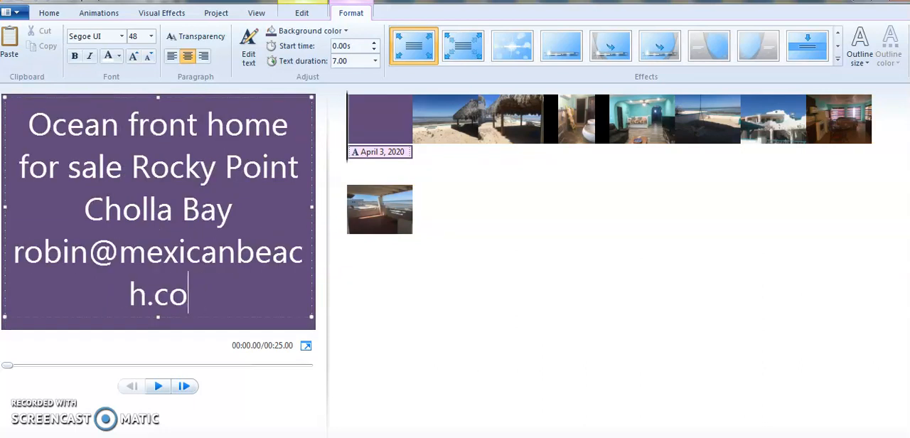
key("BackSpace")
key("BackSpace")
key("BackSpace")
key("BackSpace")
key("BackSpace")
key("BackSpace")
key("BackSpace")
key("BackSpace")
key("BackSpace")
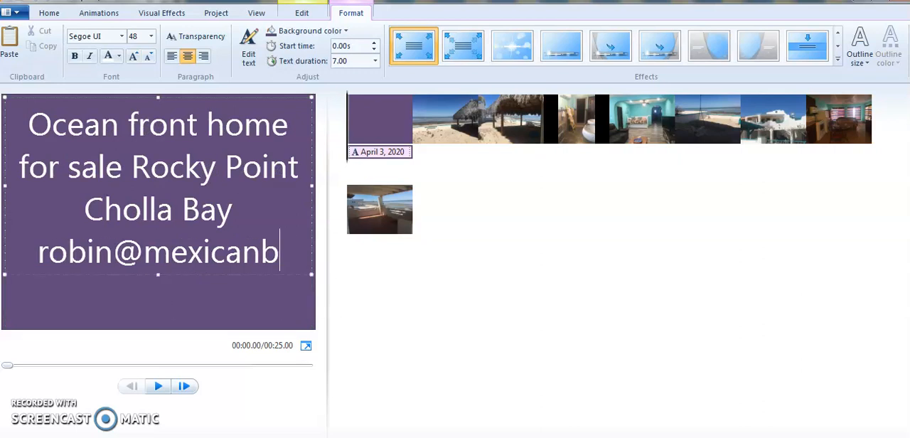
key("BackSpace")
key("BackSpace")
key("BackSpace")
key("BackSpace")
key("BackSpace")
key("BackSpace")
key("BackSpace")
key("BackSpace")
key("BackSpace")
key("BackSpace")
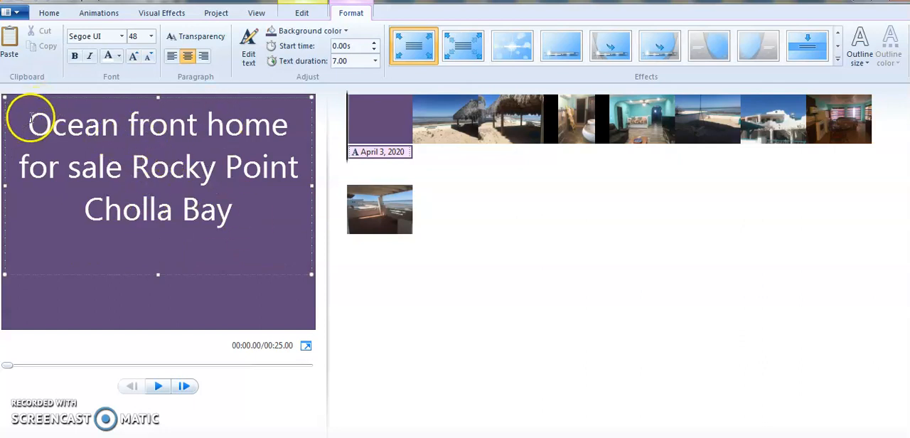
Change the font of the whole title text to Arial.
left_click_drag(32, 118, 232, 214)
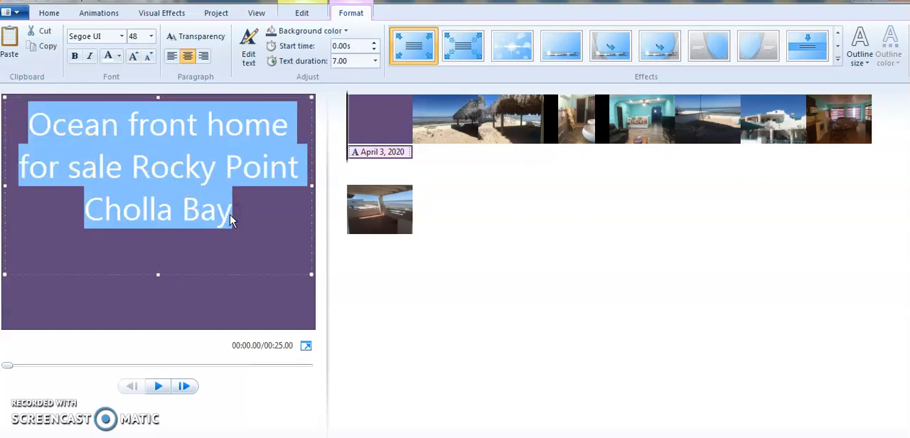
left_click(122, 39)
left_click_drag(179, 295, 219, 58)
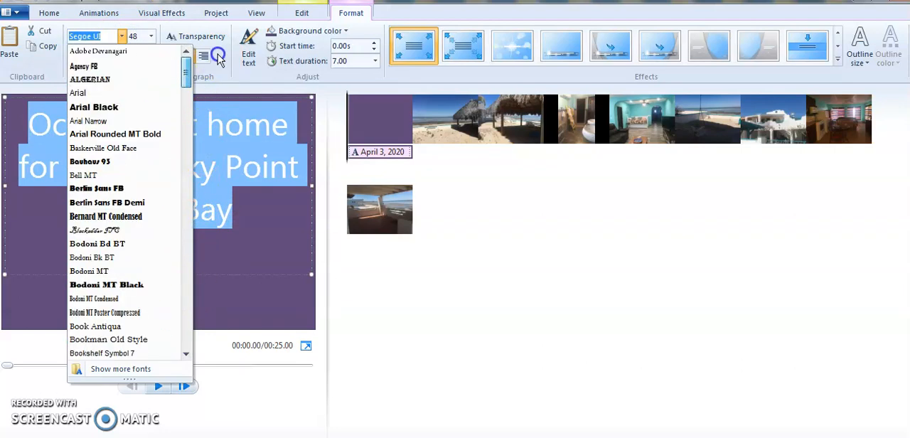
left_click(80, 92)
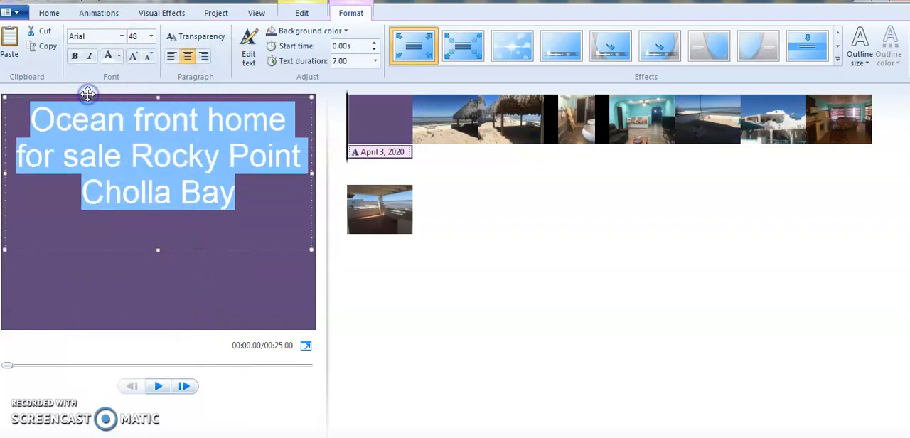
Try font size 28 on the title text and set it back to 48.
left_click(151, 37)
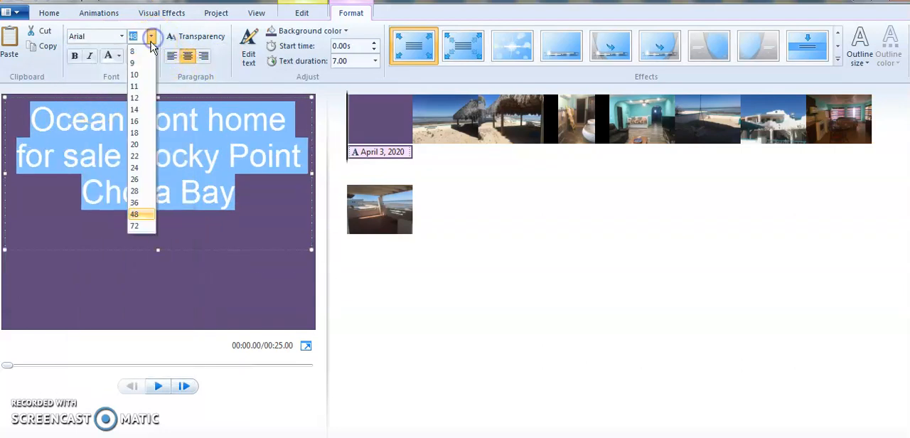
left_click(137, 192)
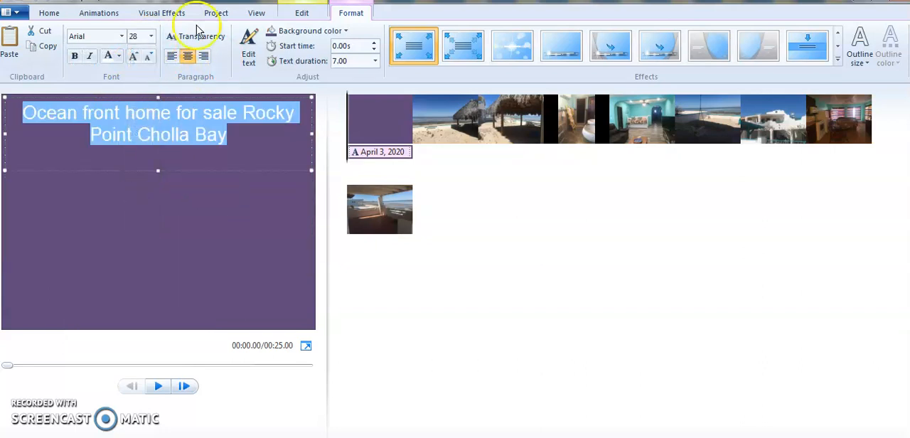
left_click(151, 37)
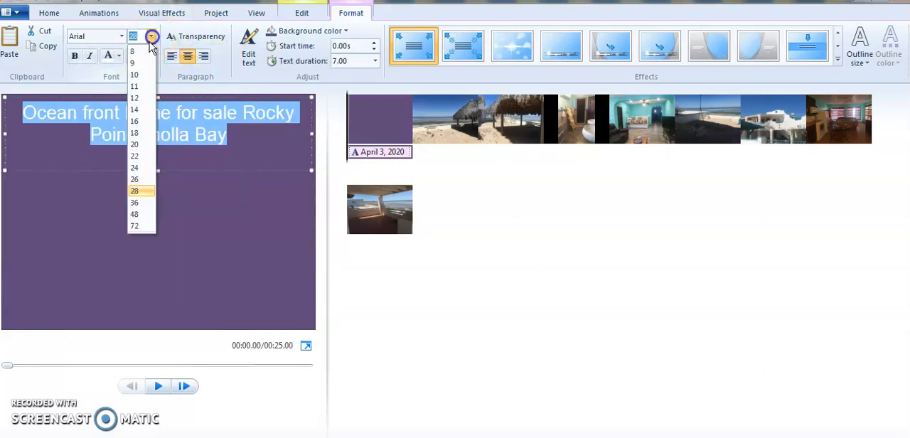
left_click(136, 214)
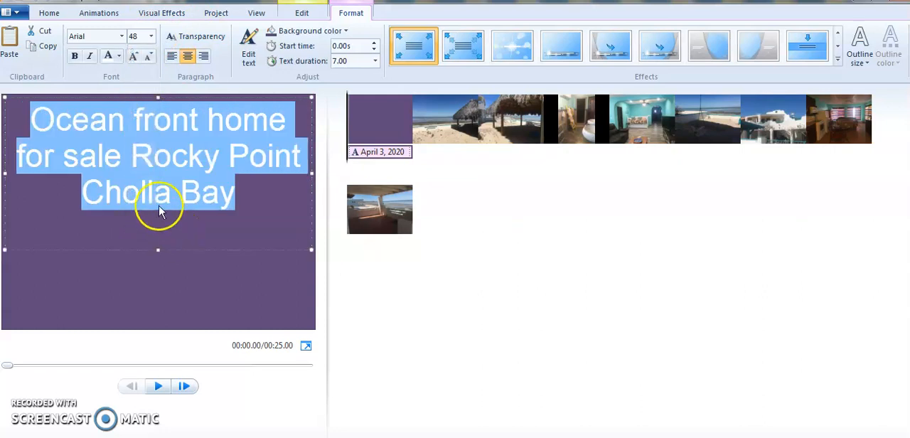
Insert a blank line above the title text and add line breaks before "Rocky Point" and "Cholla Bay".
left_click(33, 118)
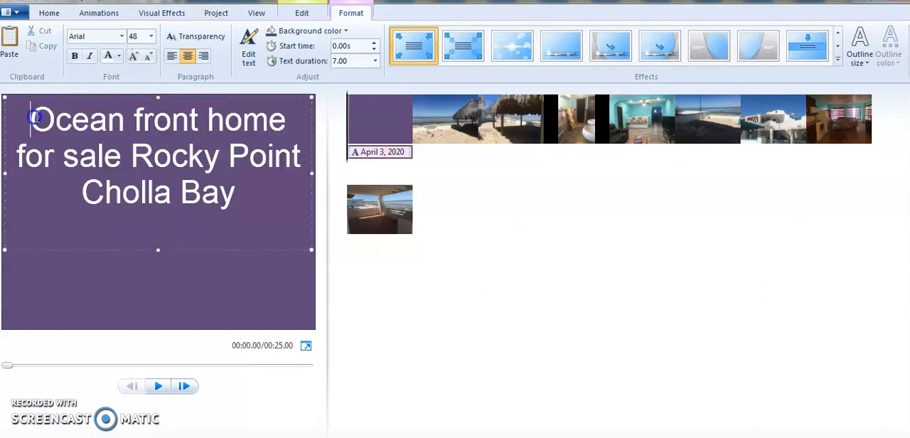
key("Return")
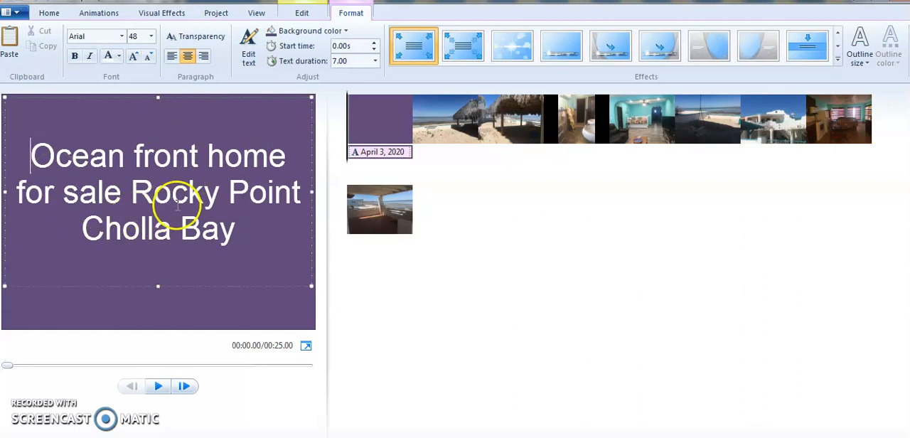
left_click(130, 193)
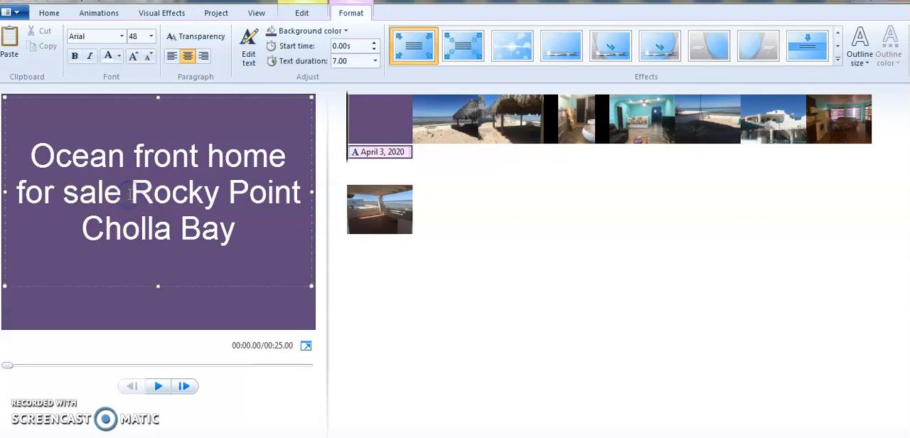
key("Return")
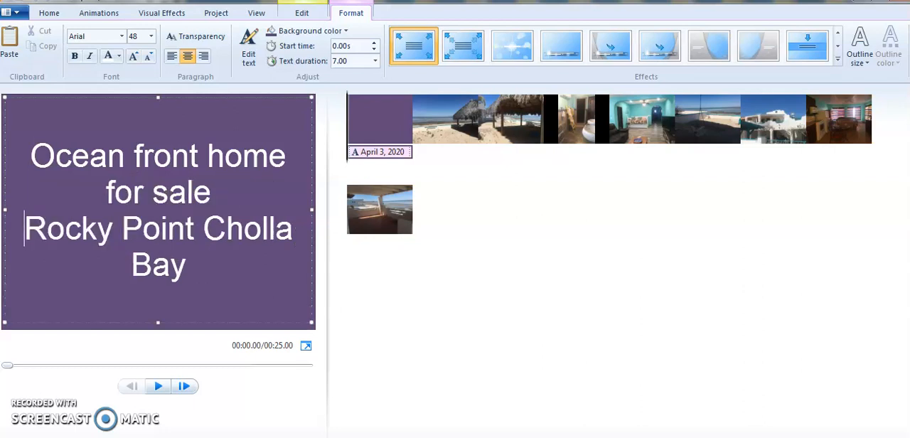
left_click(202, 227)
key("Return")
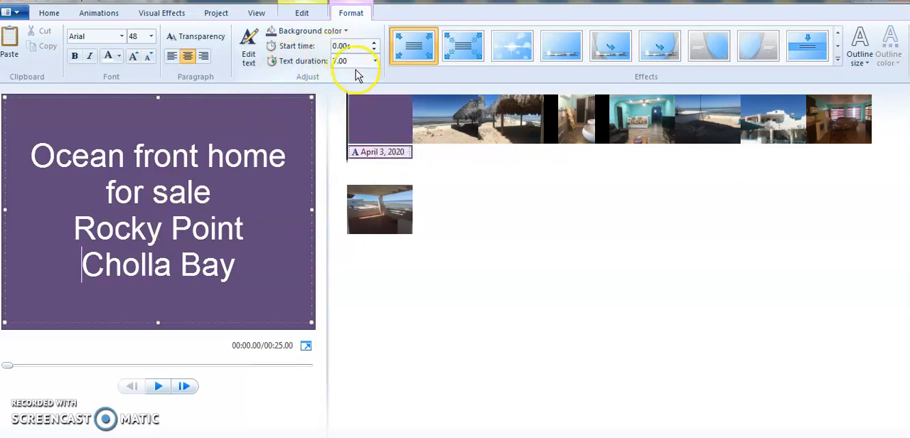
Set the title's text duration to 2.00 seconds and play the movie from the title screen.
left_click(378, 123)
left_click(358, 60)
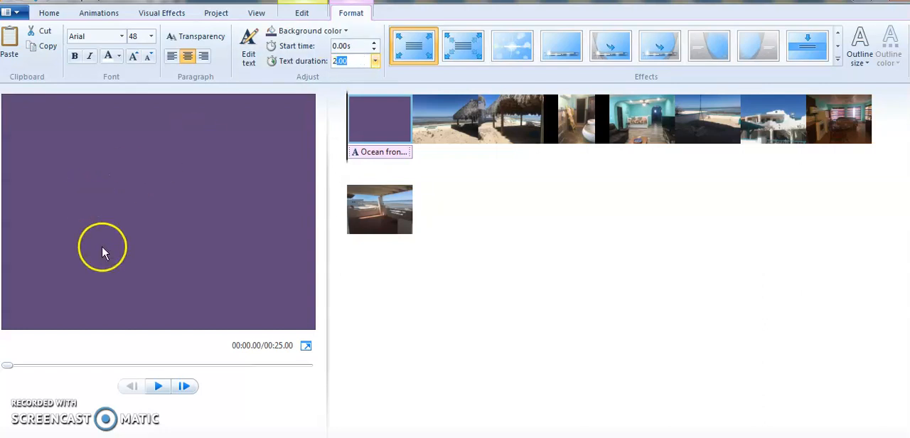
left_click(369, 115)
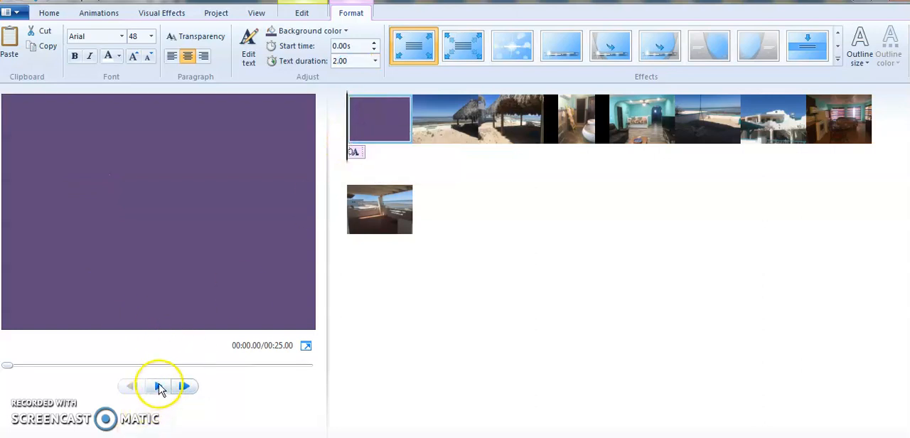
left_click(159, 386)
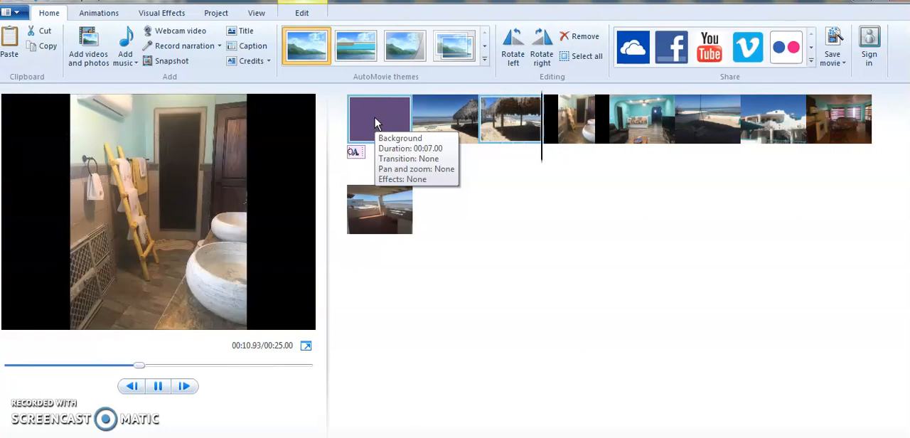
Set the purple title screen clip's own duration to 2.00 seconds and reselect its text in the preview.
left_click(376, 124)
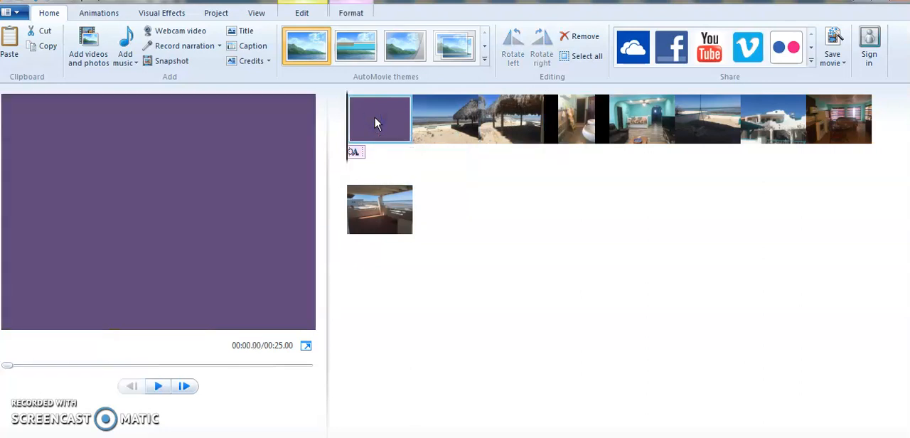
left_click(302, 14)
left_click(258, 60)
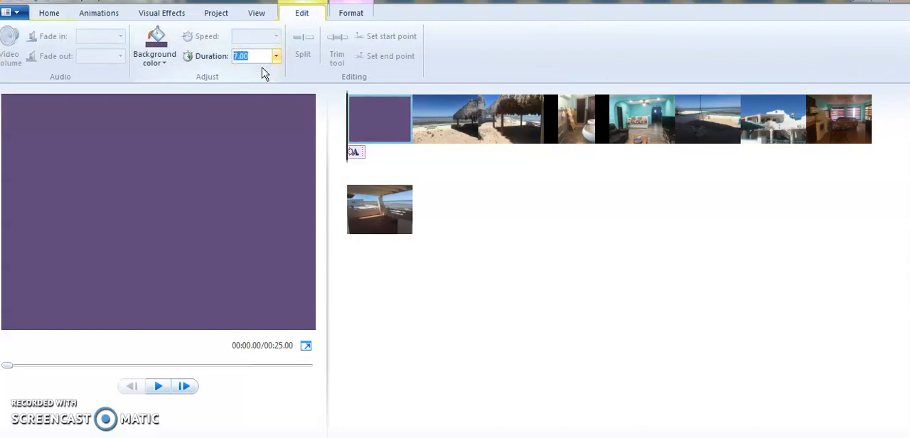
left_click(175, 207)
left_click(200, 217)
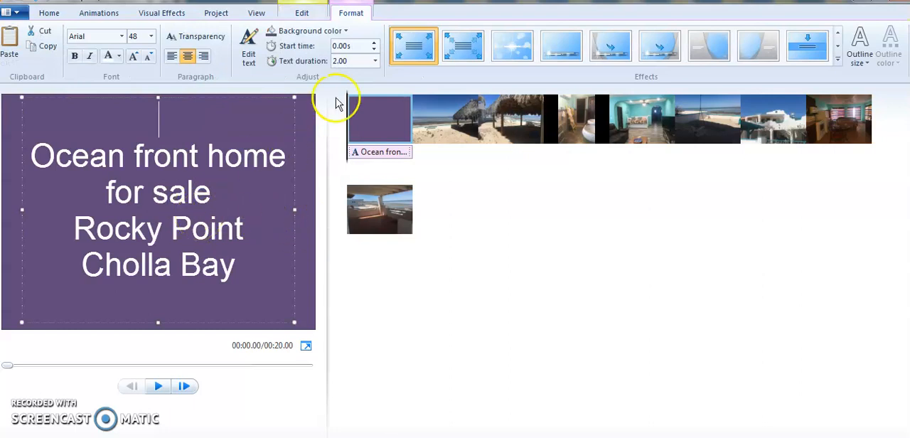
Add a second title screen and place it after the last photo, the covered terrace view.
left_click(46, 14)
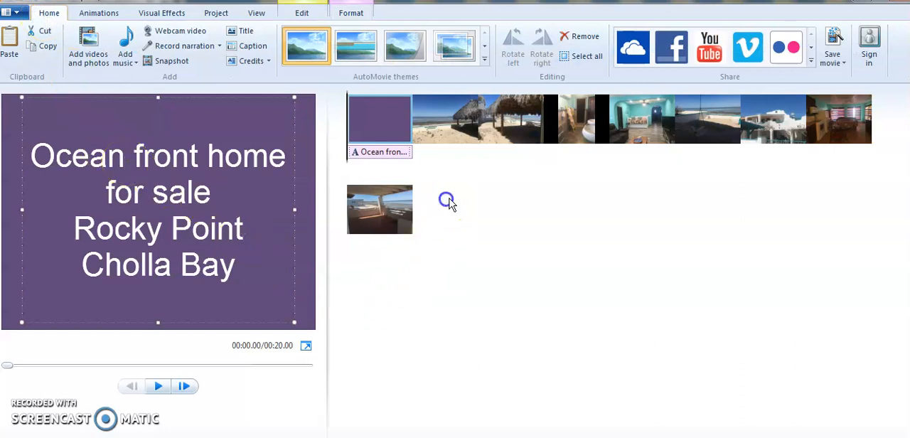
left_click(378, 220)
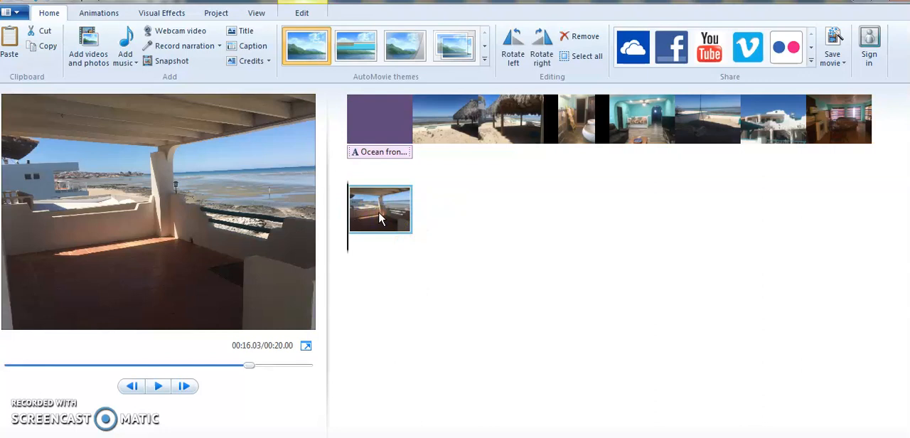
left_click(381, 123)
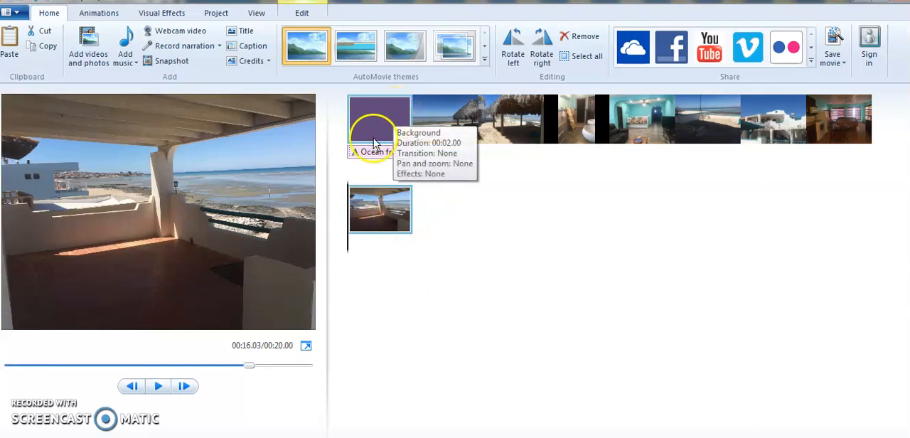
left_click(368, 222)
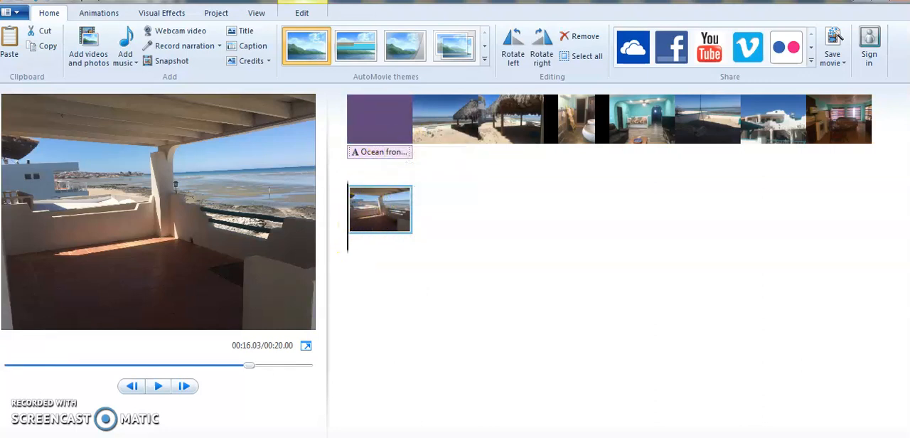
left_click(241, 31)
left_click(372, 204)
left_click_drag(374, 209, 518, 230)
left_click(472, 223)
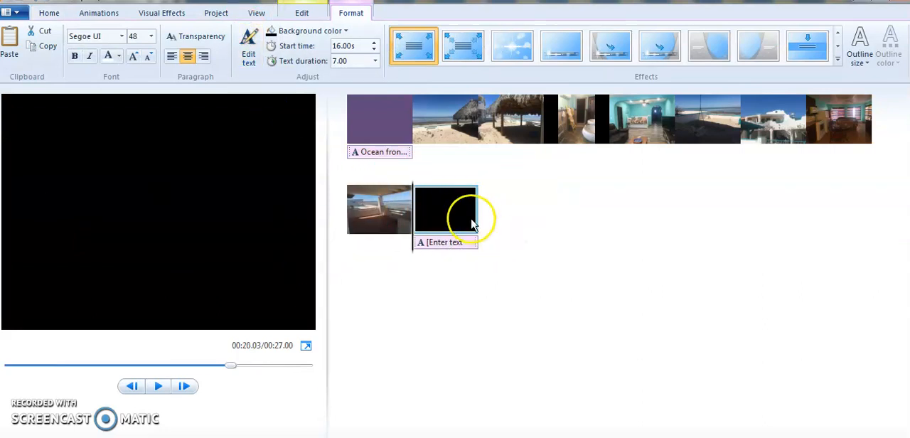
Set the closing title screen's background color to a blue theme shade.
left_click(113, 191)
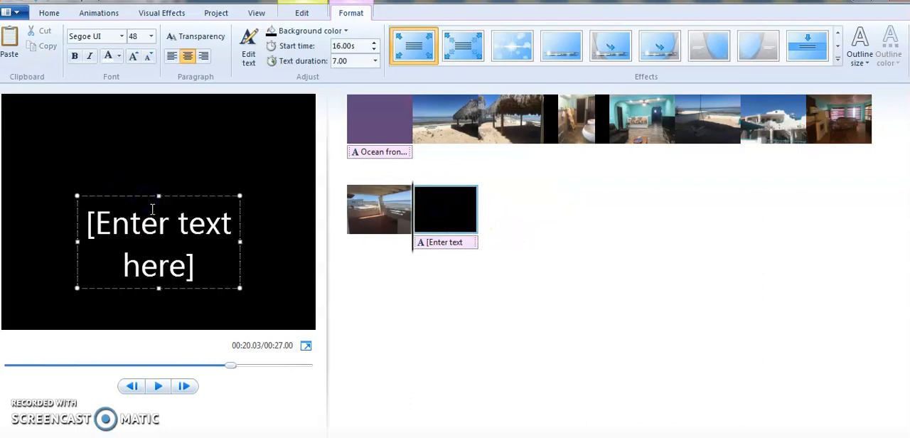
left_click(309, 31)
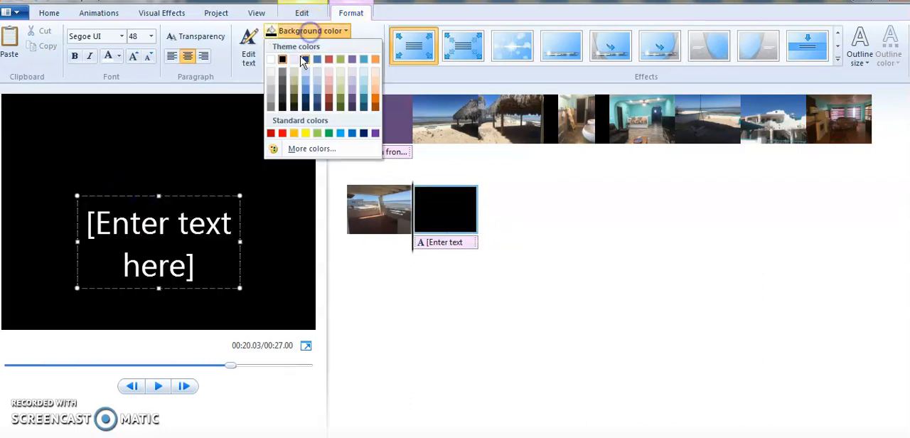
left_click(365, 60)
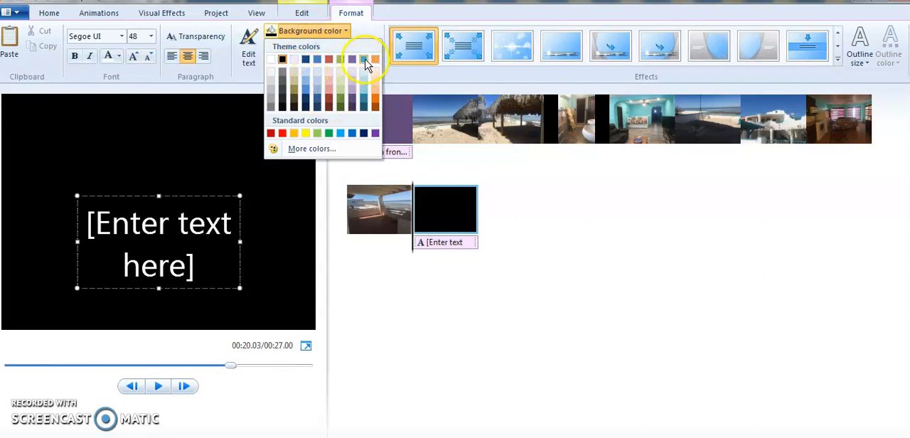
left_click(374, 59)
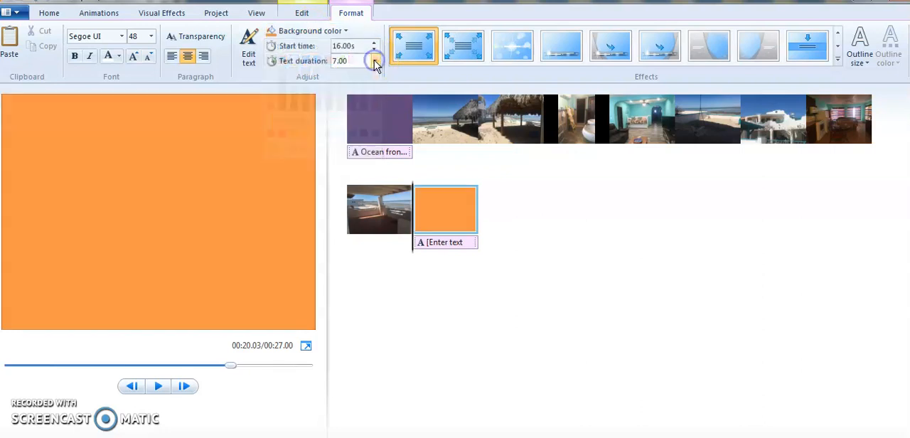
left_click(303, 33)
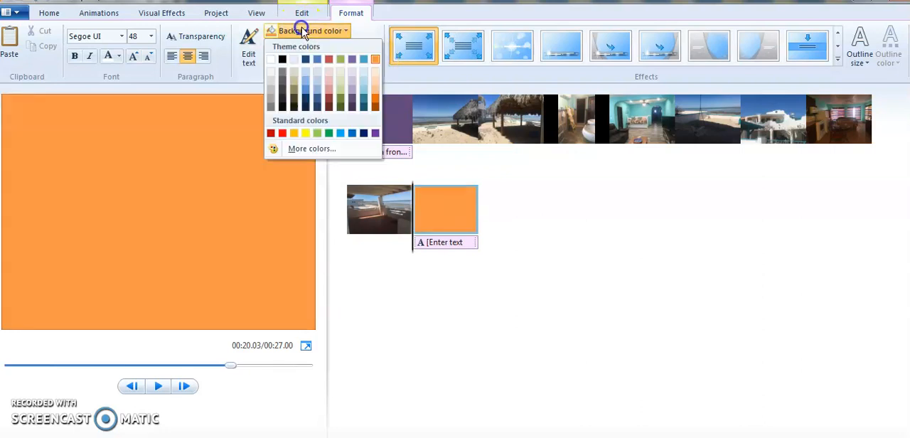
left_click(305, 85)
Replace most of the closing title's placeholder text with the sample text "fihgehbehbeheheihe0ttegphtpht".
left_click(102, 217)
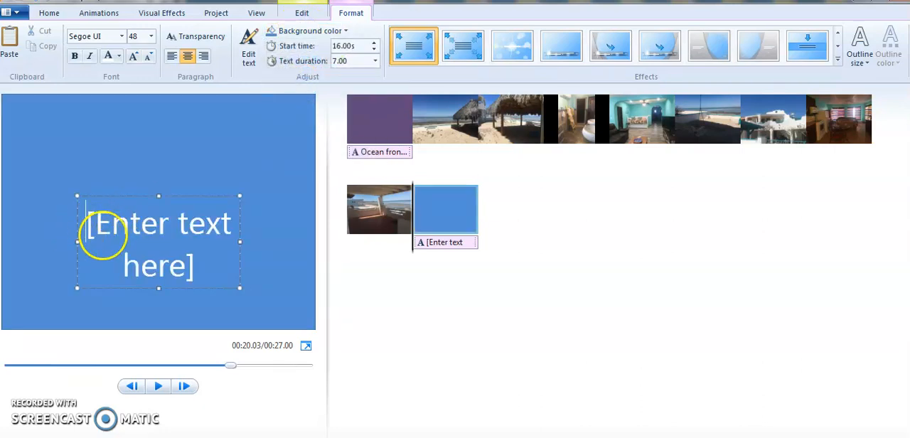
type("fihgehbehbeheheihe0")
key("Delete")
key("Delete")
key("Delete")
key("Delete")
key("Delete")
key("Delete")
key("Delete")
key("Delete")
key("Delete")
key("Delete")
key("Delete")
key("Delete")
key("Delete")
key("Delete")
type("tt")
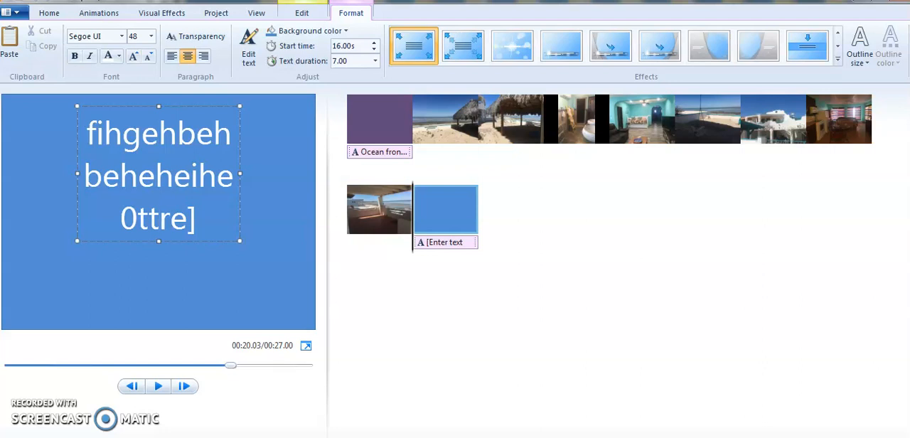
type("egphtpht")
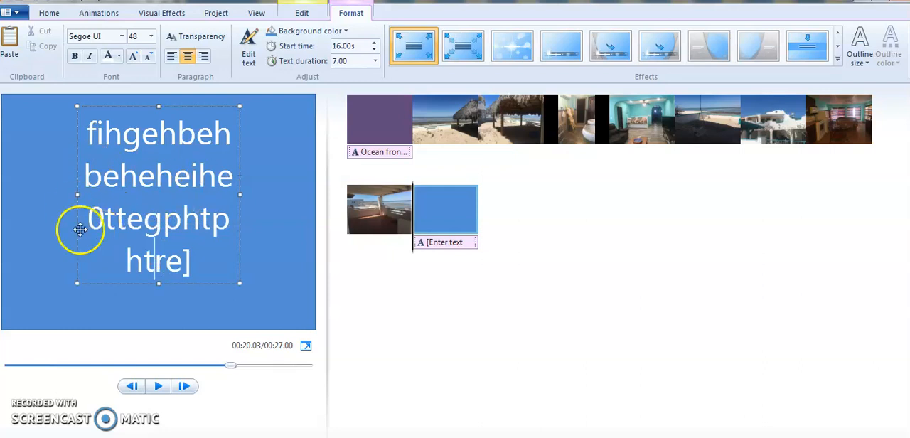
Widen the closing title's text box on both sides so it spans nearly the full frame, and finish editing the text.
left_click_drag(78, 194, 26, 195)
left_click_drag(241, 175, 305, 161)
left_click(461, 189)
Set the closing title's text duration to 3.00 seconds and play the movie from the covered terrace photo.
left_click(440, 217)
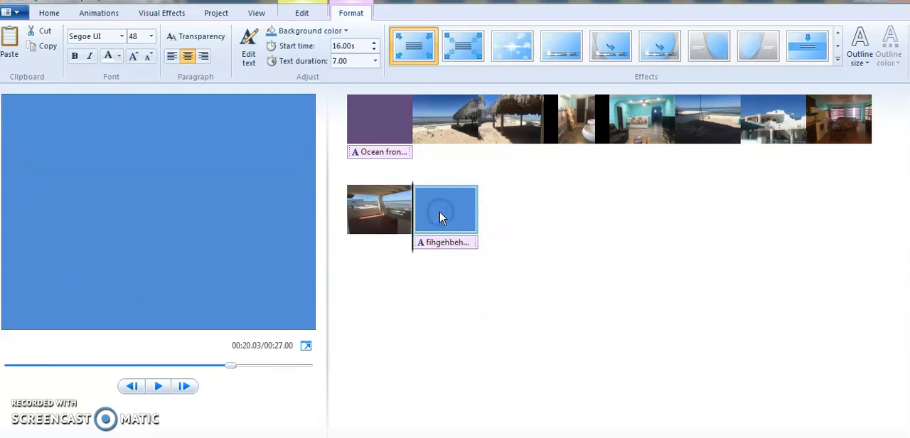
left_click(357, 63)
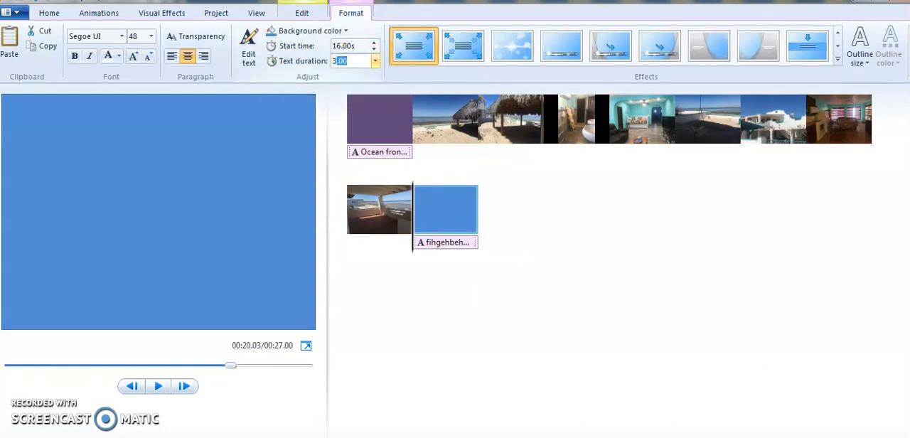
left_click(203, 197)
left_click(376, 210)
left_click(158, 386)
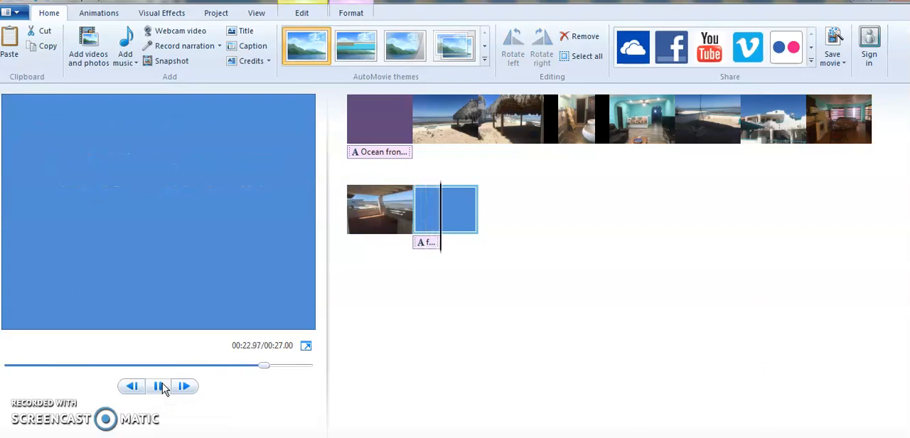
left_click(370, 316)
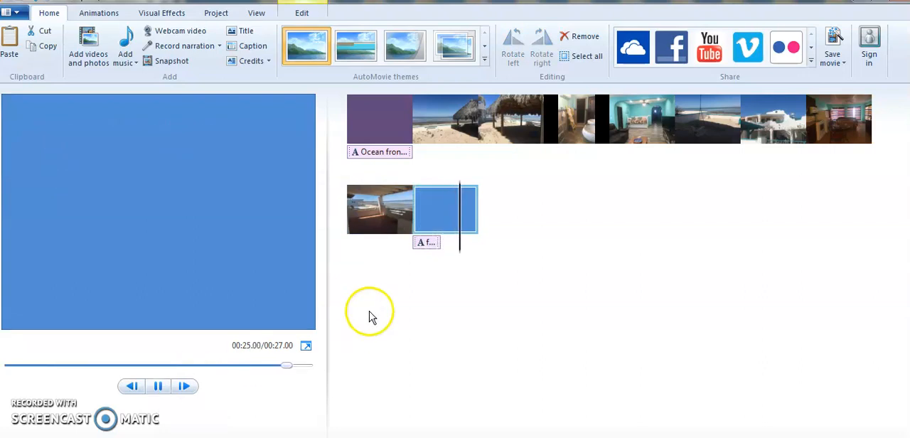
Set the blue closing title clip's own duration to 3.00 seconds and replay the ending from the terrace photo.
left_click(446, 215)
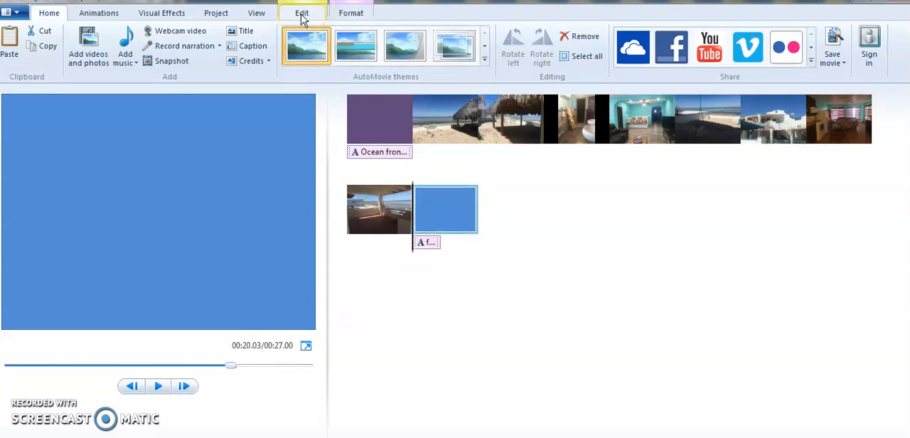
left_click(302, 14)
left_click(256, 60)
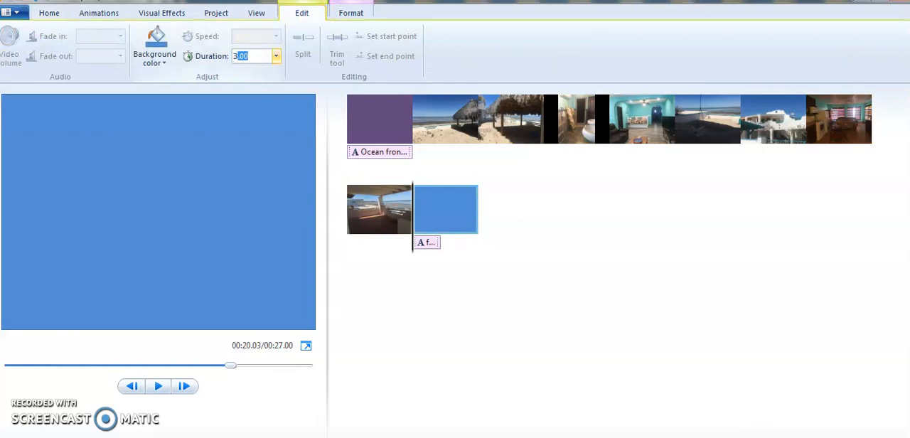
left_click(173, 204)
left_click(369, 205)
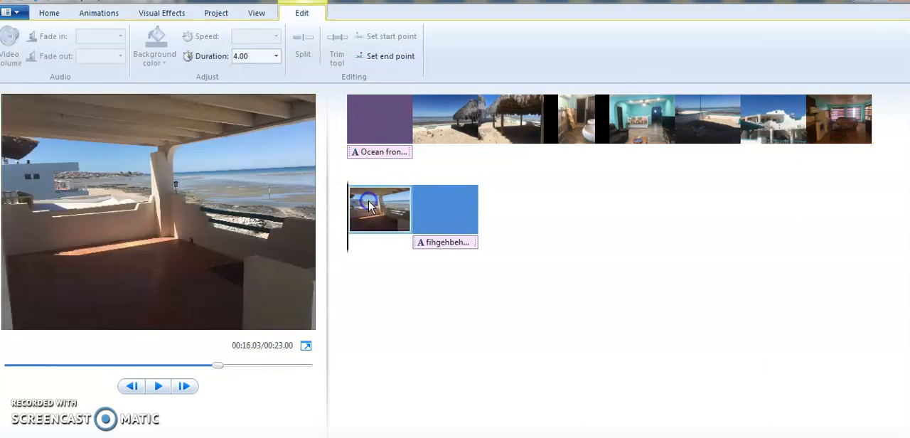
left_click(158, 387)
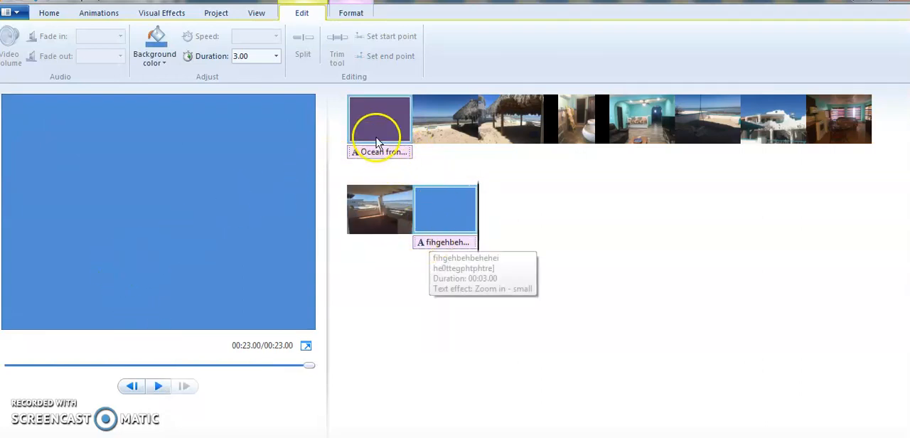
Return to the purple title screen at the movie's start, switch to Chrome and open bensound.com in a new tab.
left_click(366, 116)
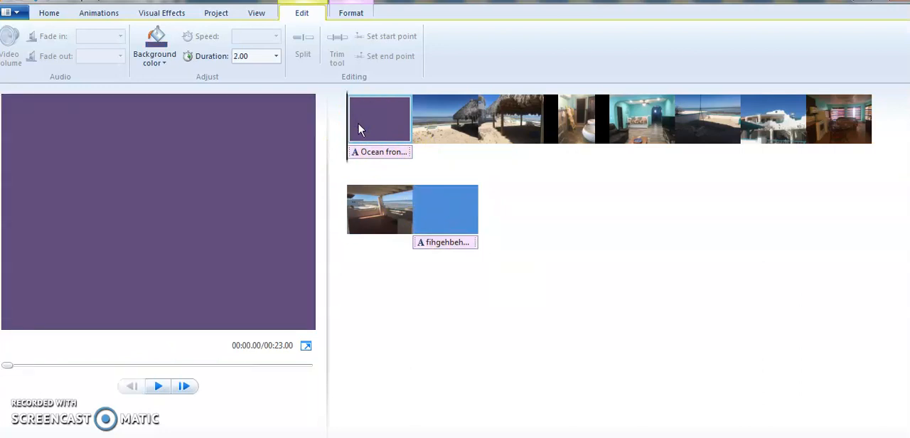
left_click(49, 14)
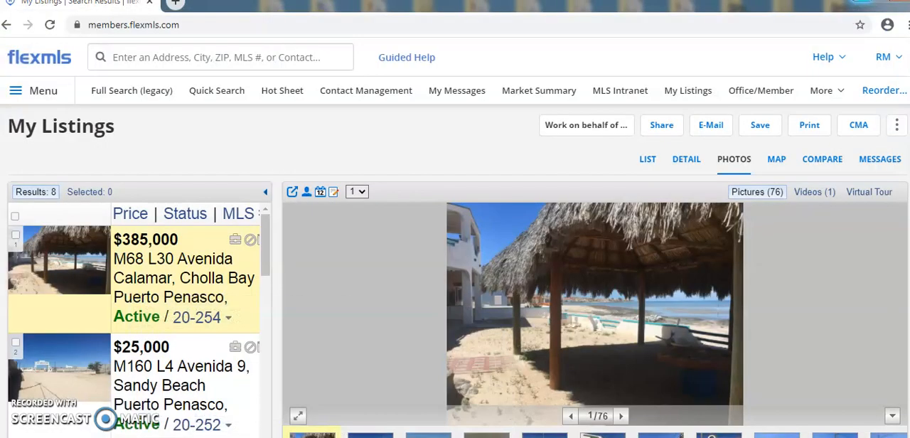
left_click(174, 5)
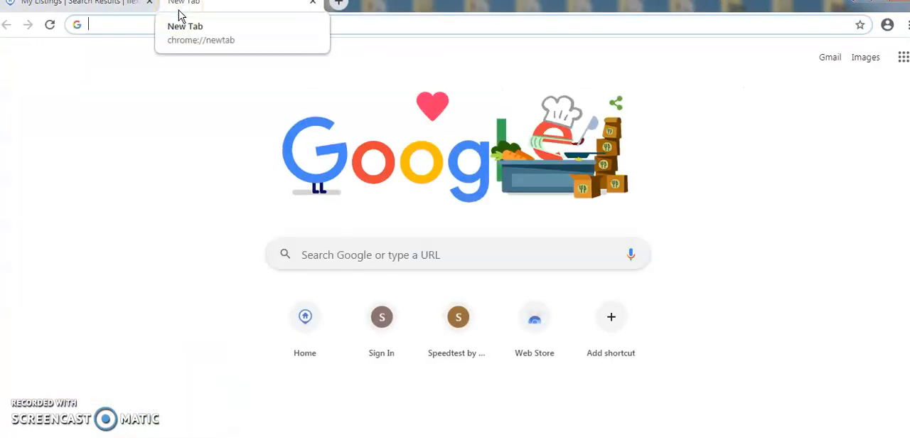
type("bensound.com")
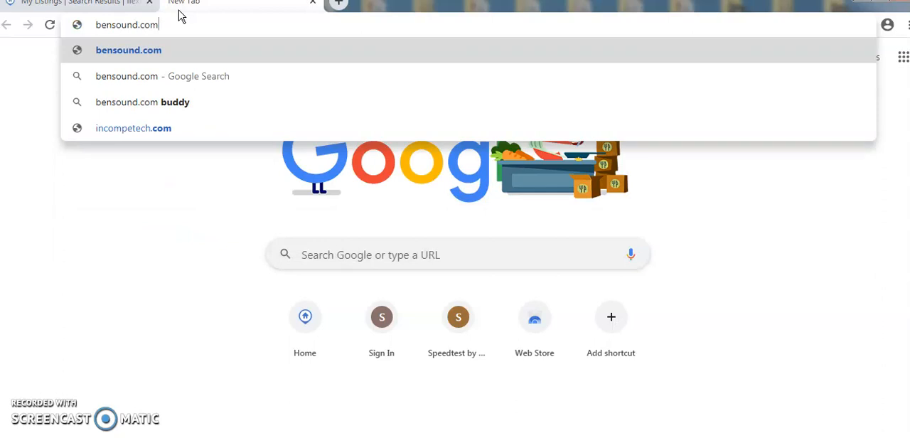
key("Return")
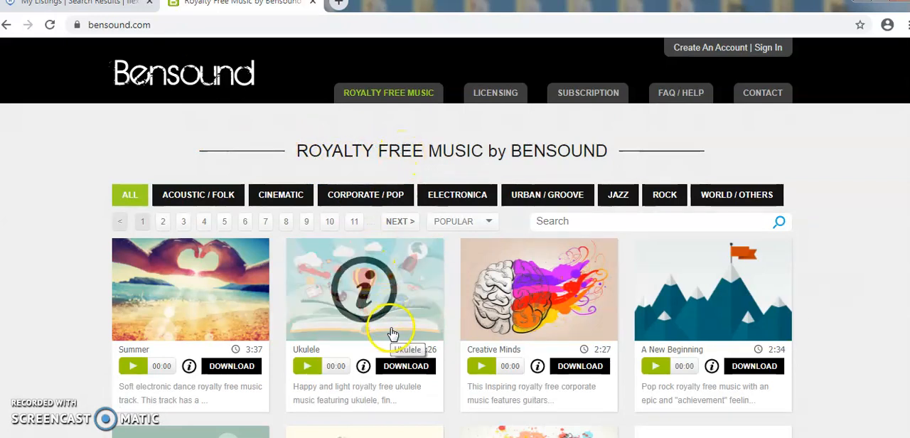
Look through the royalty-free music categories and the tracks on the first page of the Bensound catalogue.
scroll(565, 347, "down", 1)
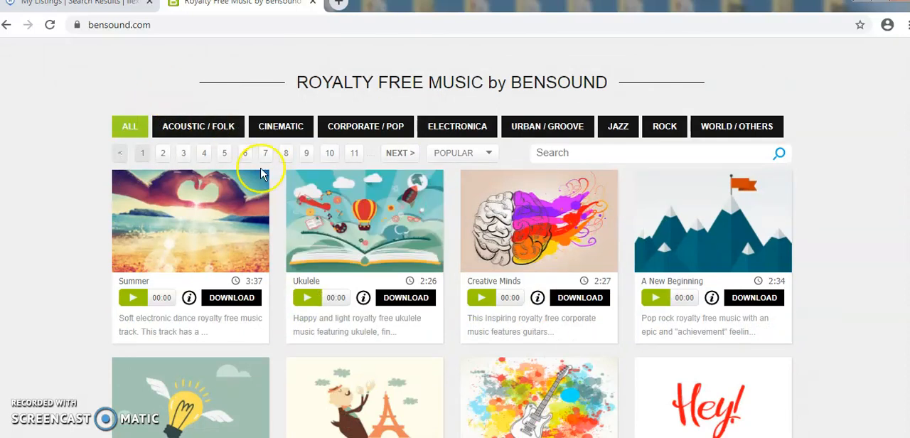
left_click(221, 436)
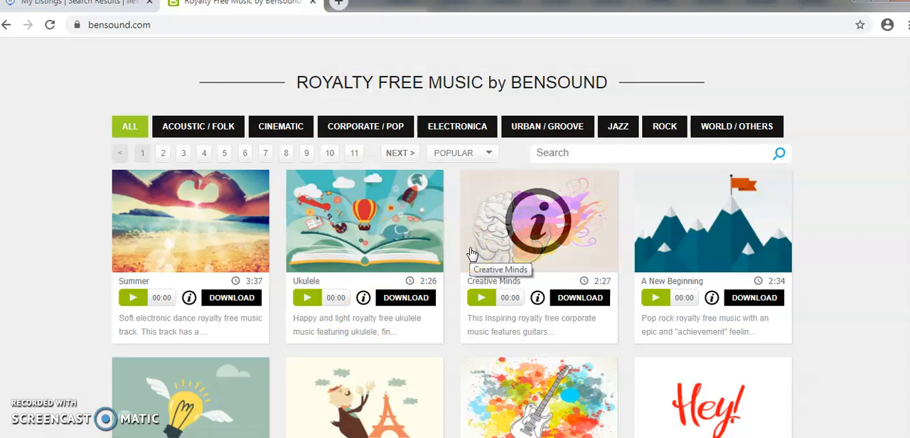
left_click(452, 136)
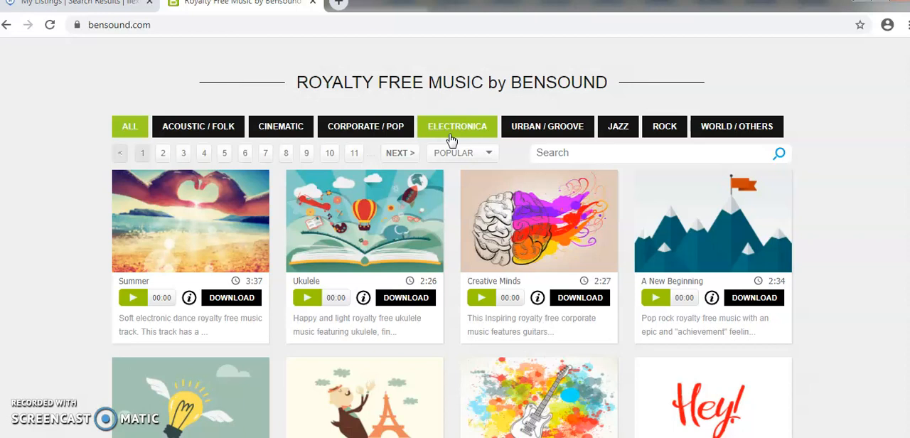
left_click(482, 304)
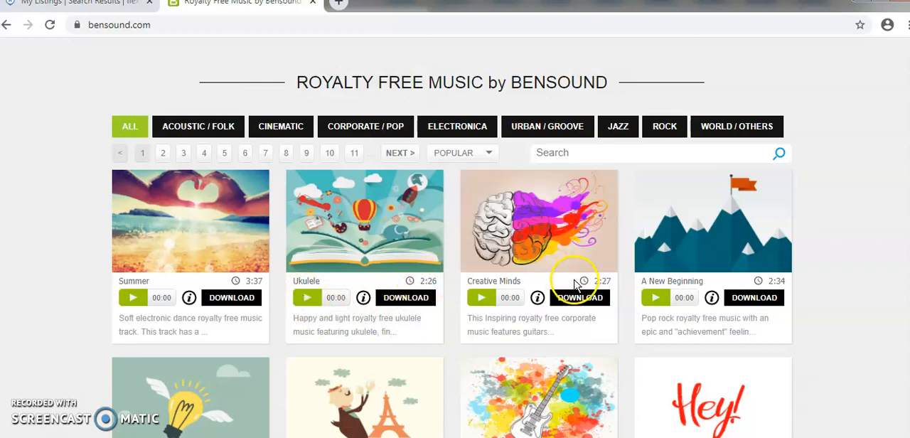
scroll(545, 277, "down", 2)
scroll(545, 277, "down", 1)
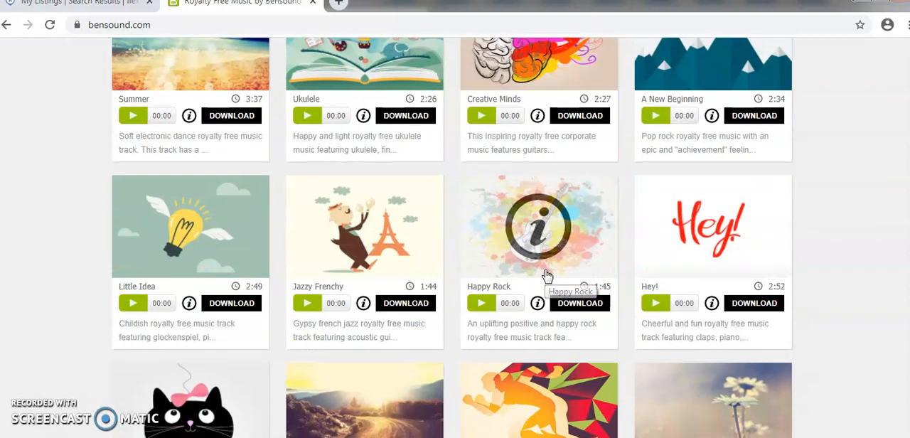
scroll(740, 304, "down", 2)
scroll(739, 304, "down", 1)
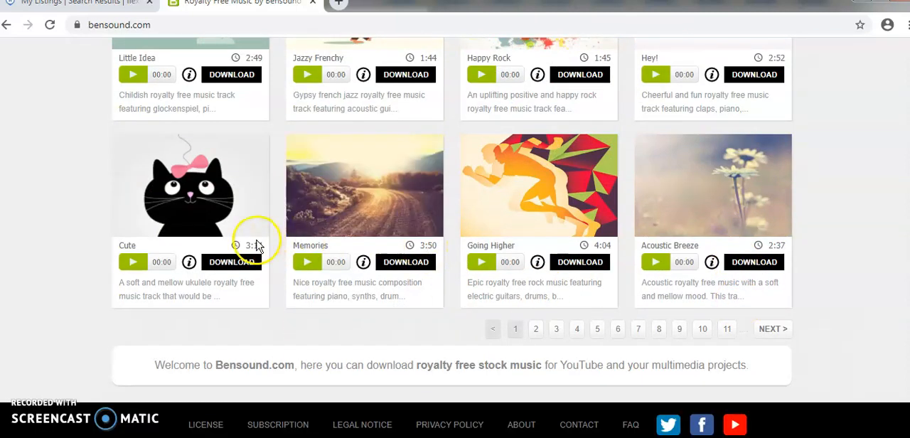
Listen to short previews of the Cute and Ukulele tracks, pausing each one.
left_click(126, 263)
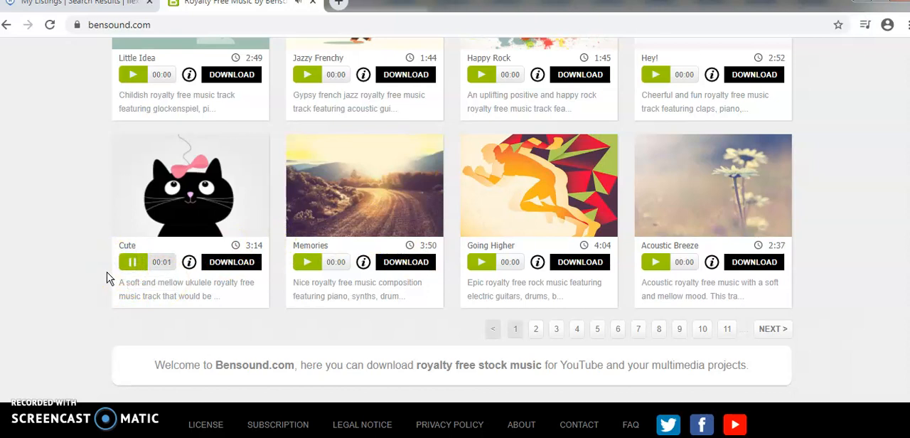
left_click(134, 263)
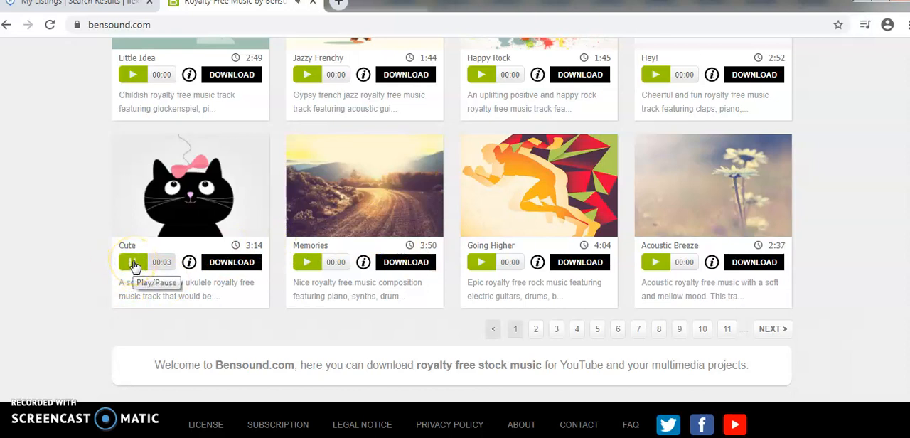
scroll(562, 242, "up", 6)
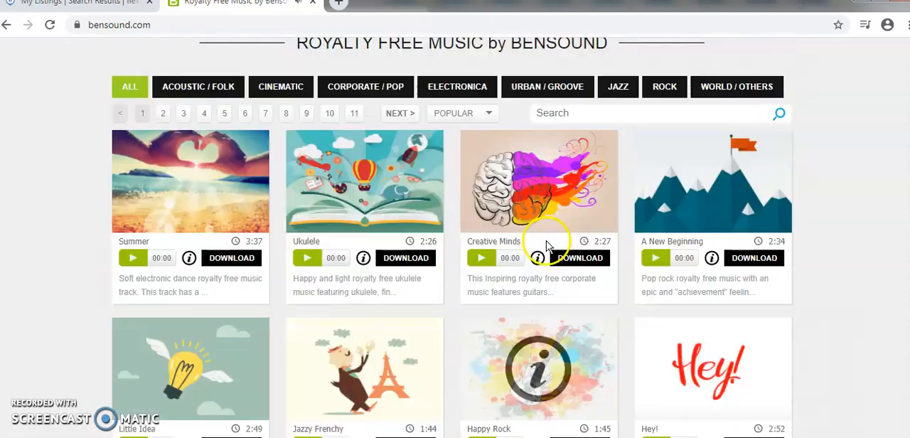
scroll(548, 246, "down", 2)
left_click(304, 230)
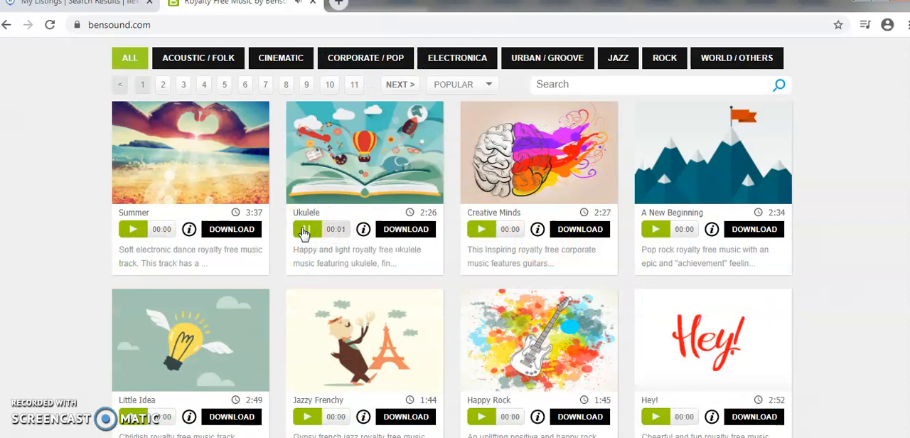
left_click(304, 230)
left_click(187, 64)
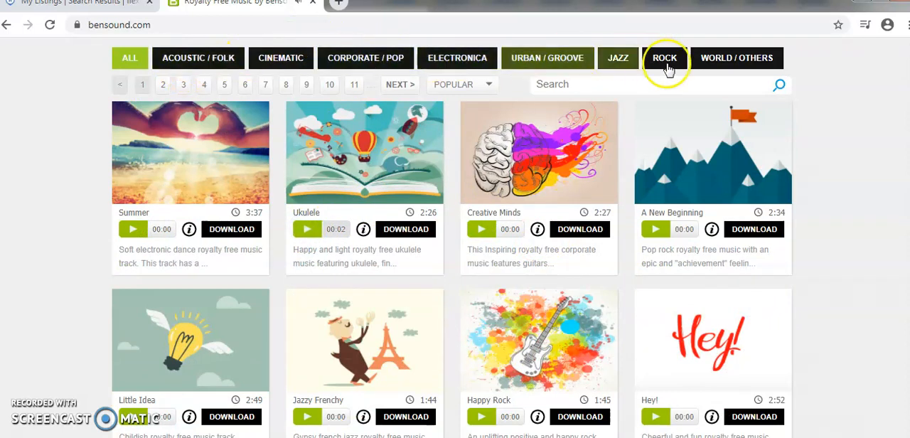
Download the Ukulele track under the free license with attribution and close the license dialog.
left_click(412, 232)
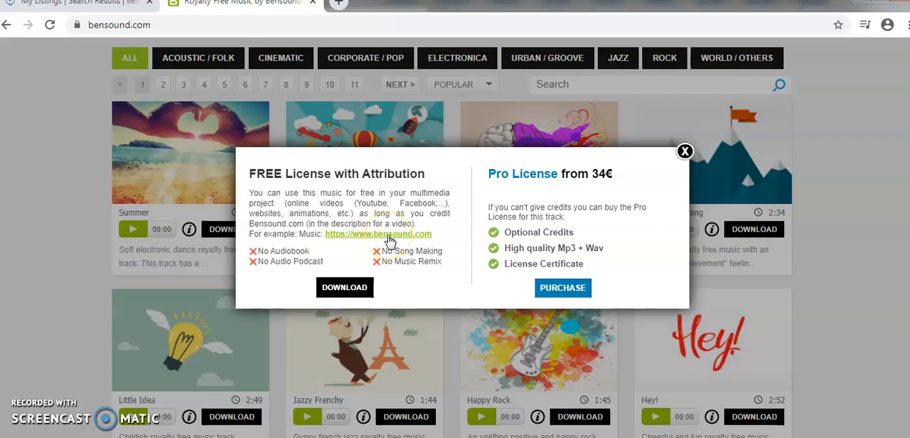
left_click(334, 286)
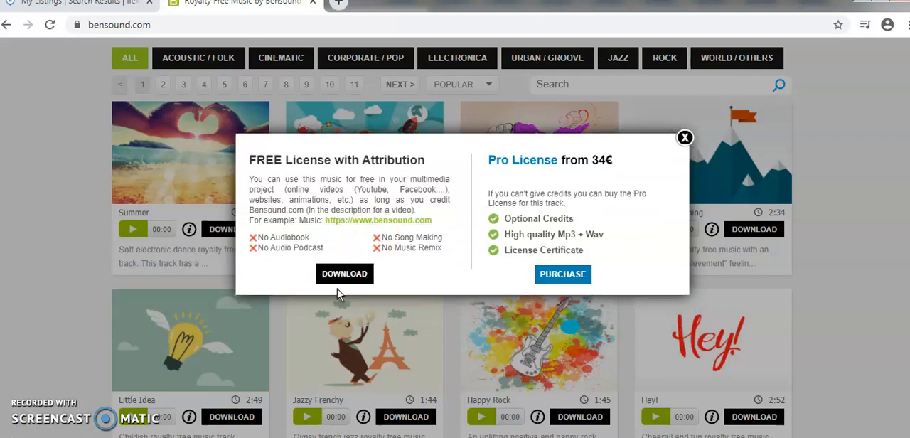
left_click(684, 138)
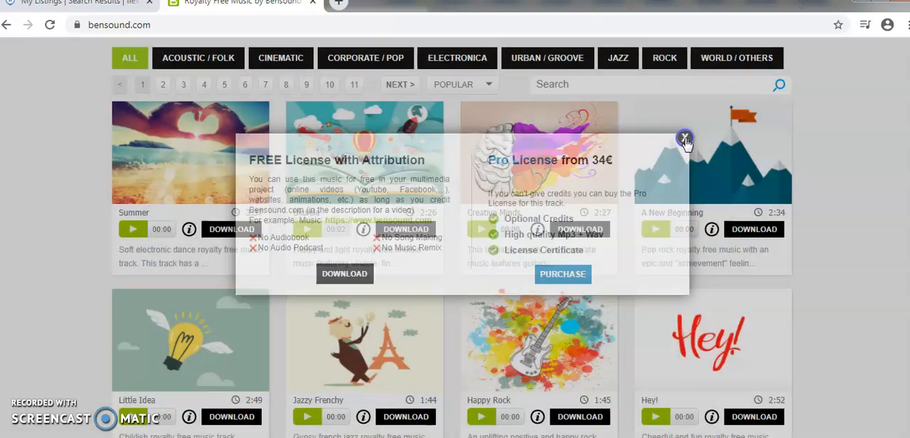
Close the Bensound tab, switch back to Movie Maker and select the purple opening title clip.
left_click(312, 4)
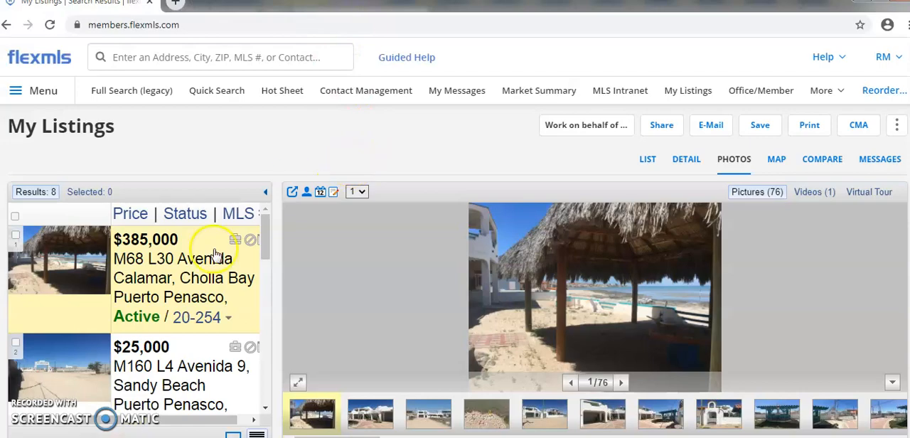
key("alt+Tab")
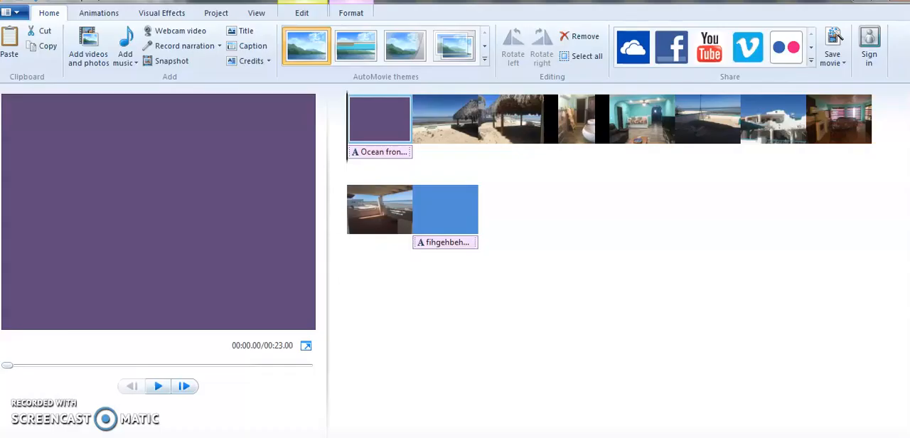
left_click(374, 117)
left_click(123, 63)
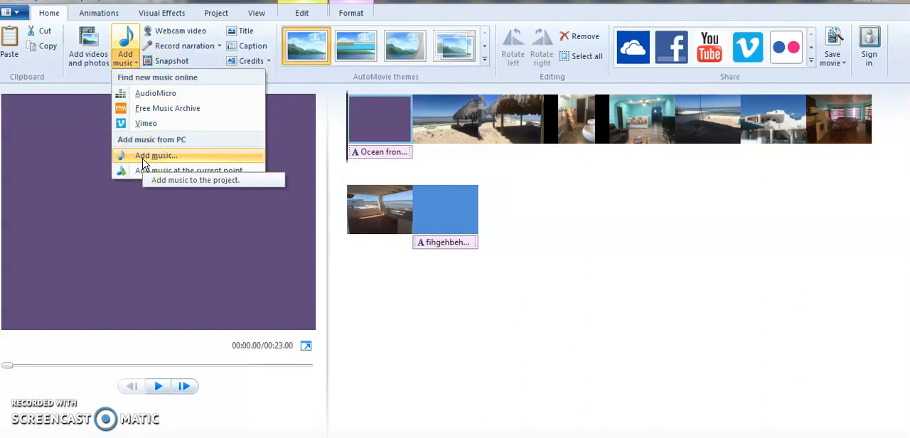
left_click(527, 120)
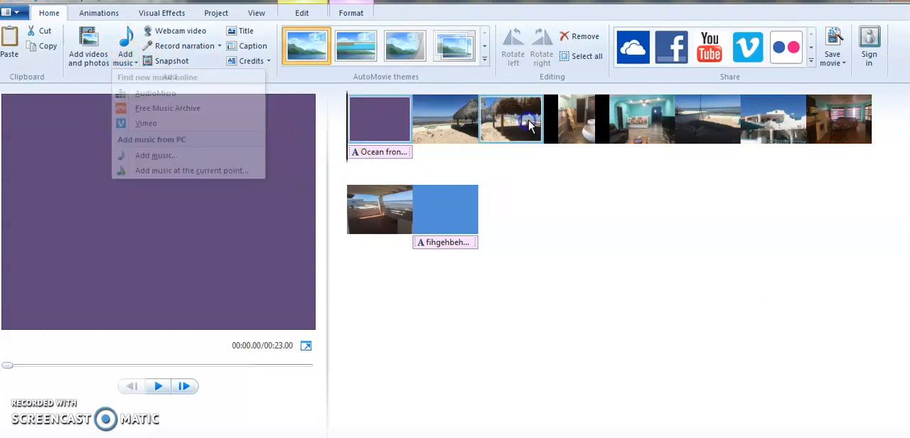
left_click(127, 69)
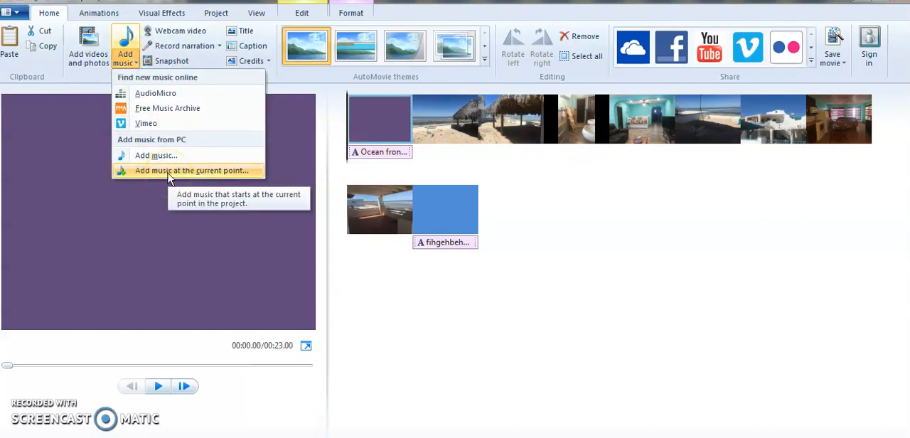
left_click(366, 120)
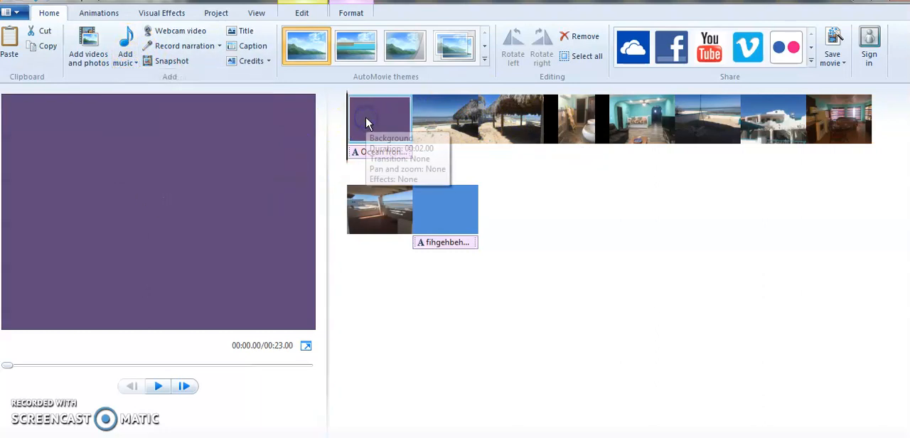
Add the downloaded bensound-ukulele track from the Downloads folder to the movie as background music.
left_click(127, 67)
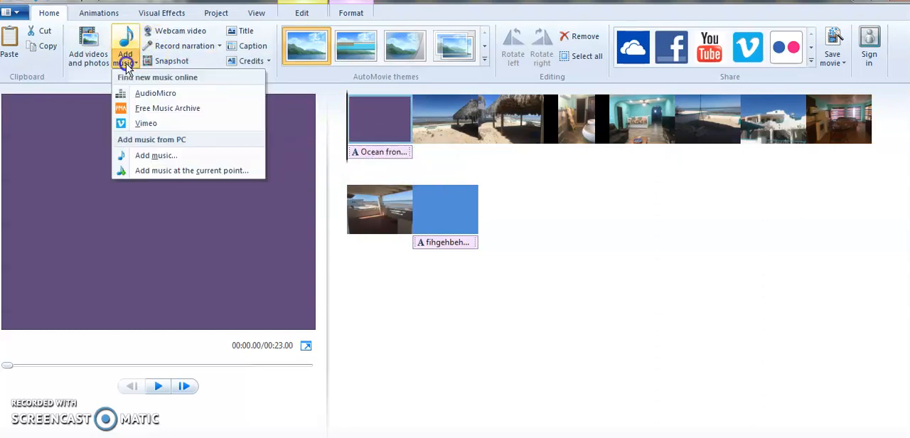
left_click(150, 162)
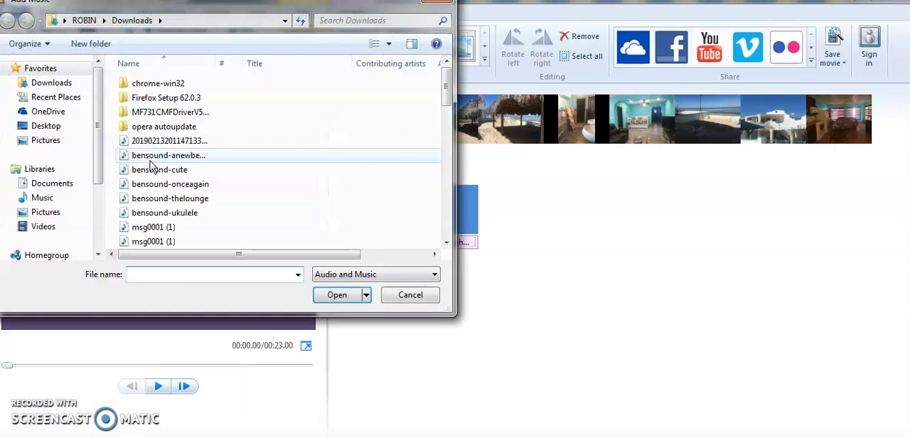
left_click(147, 22)
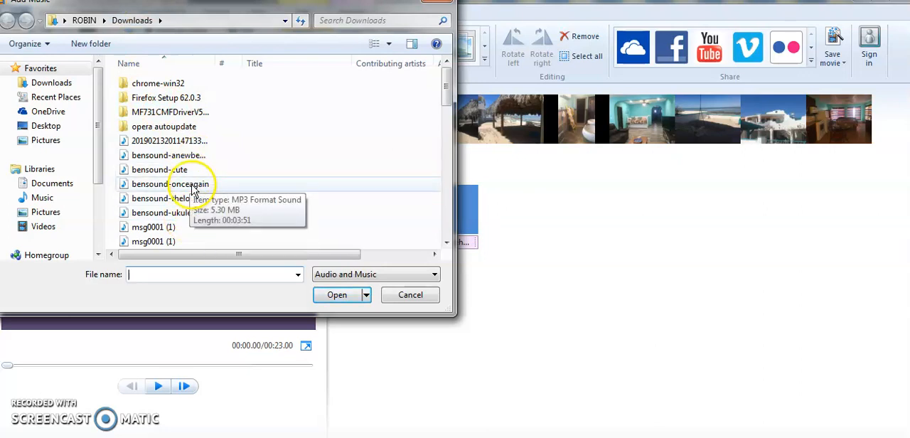
left_click(196, 214)
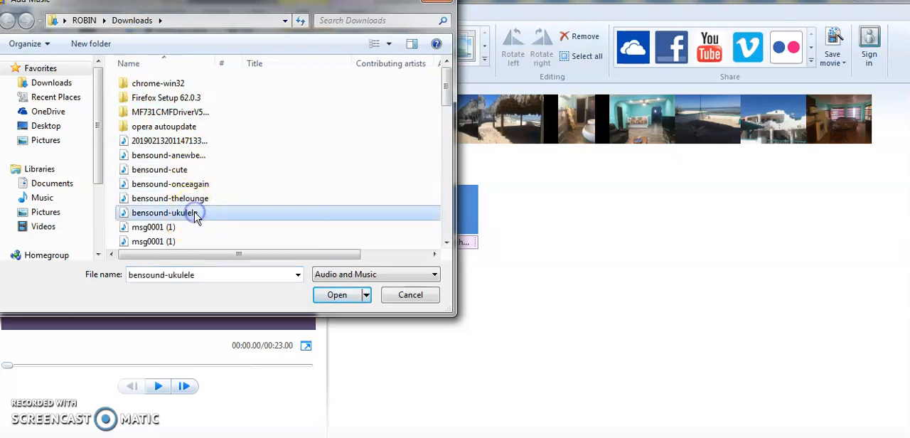
left_click(336, 296)
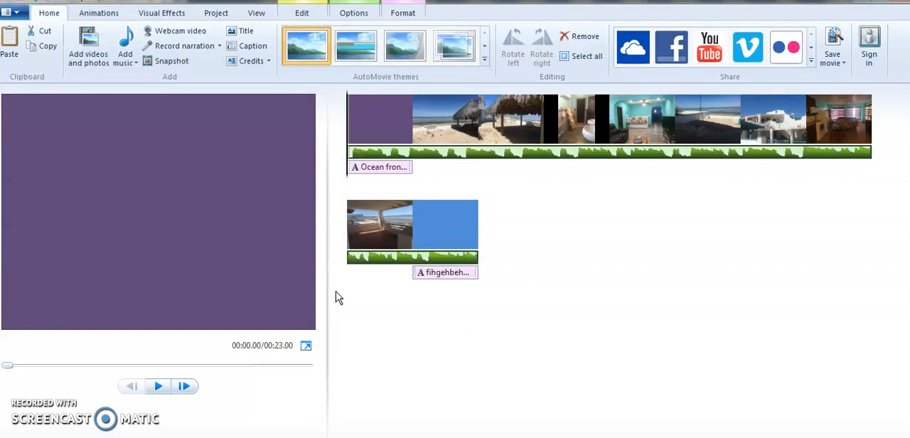
Play the whole movie from the opening title, and check the durations of the house, kitchen and patio photos and the opening title.
left_click(371, 127)
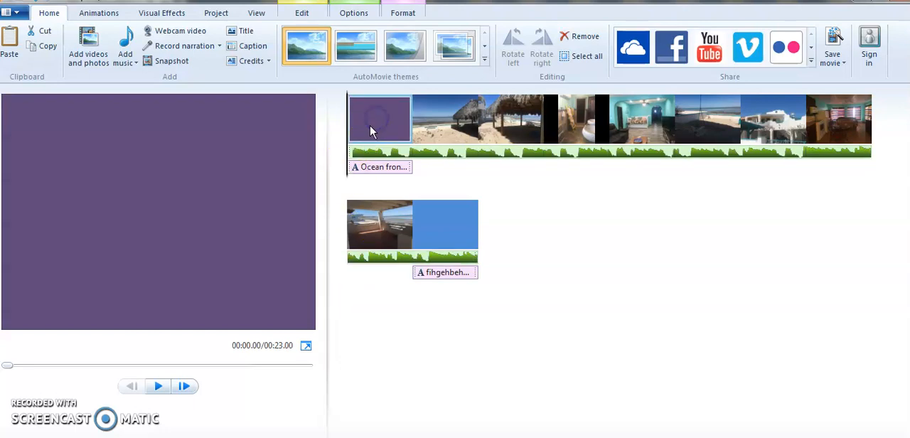
left_click(159, 388)
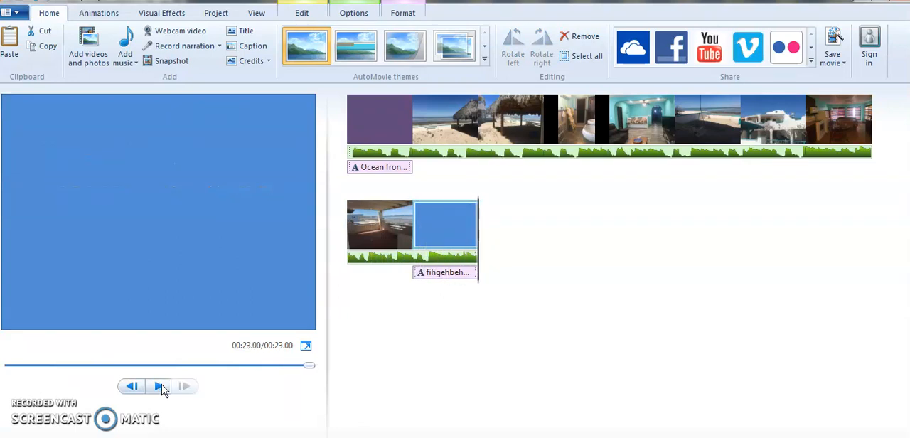
left_click(760, 119)
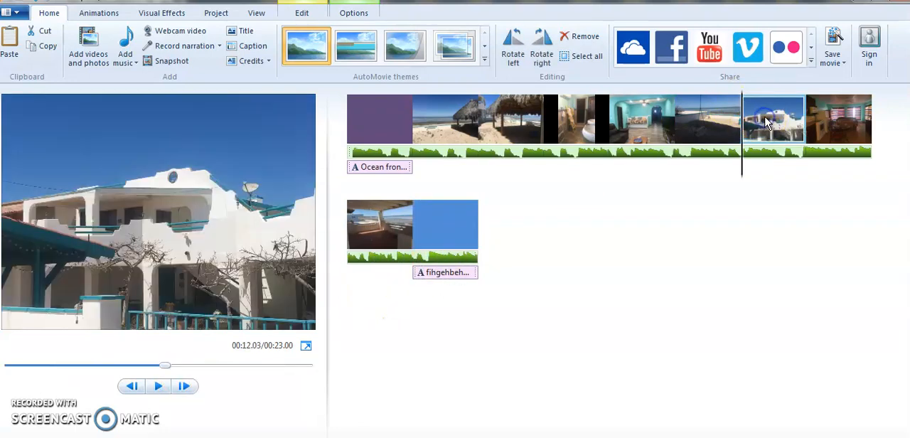
left_click(307, 14)
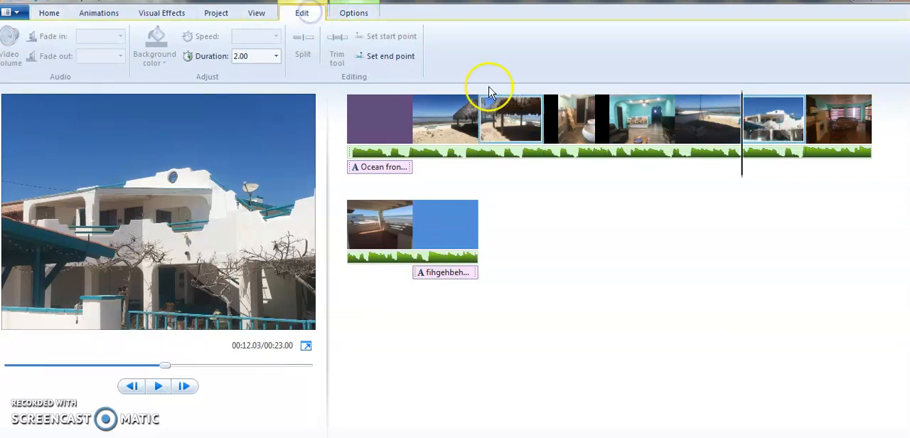
left_click(855, 116)
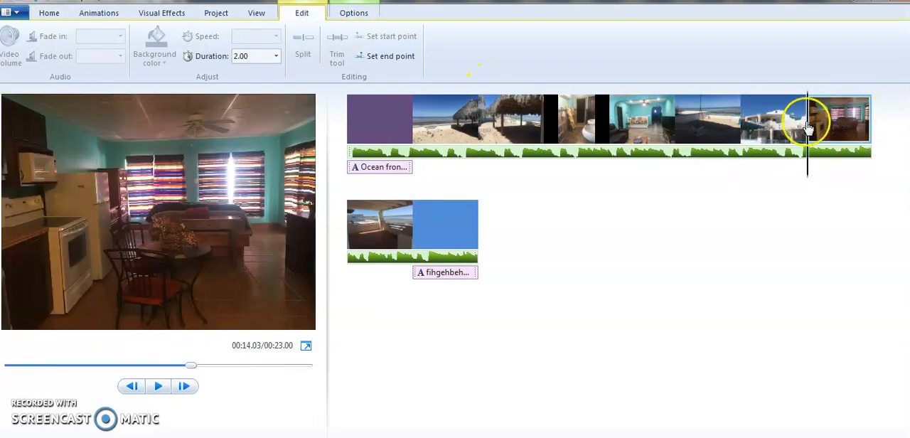
left_click(795, 119)
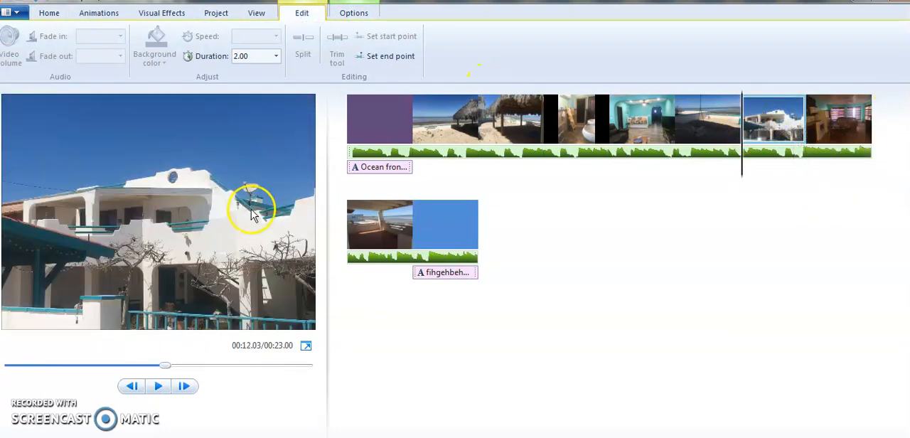
left_click(367, 238)
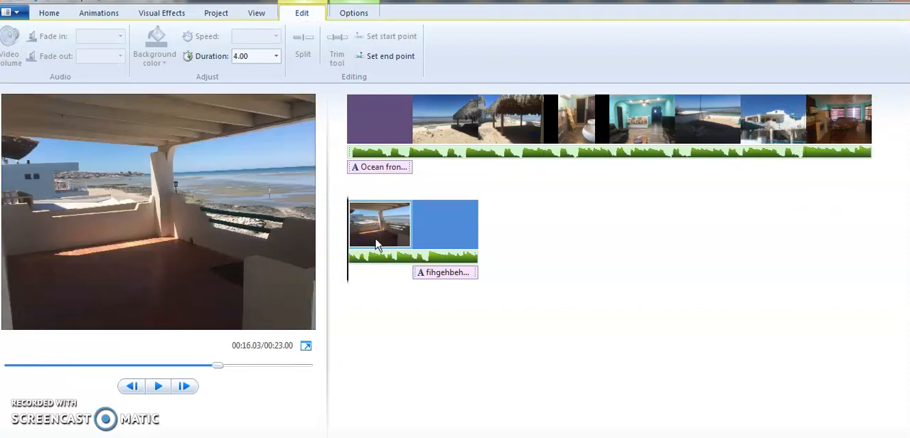
left_click(390, 111)
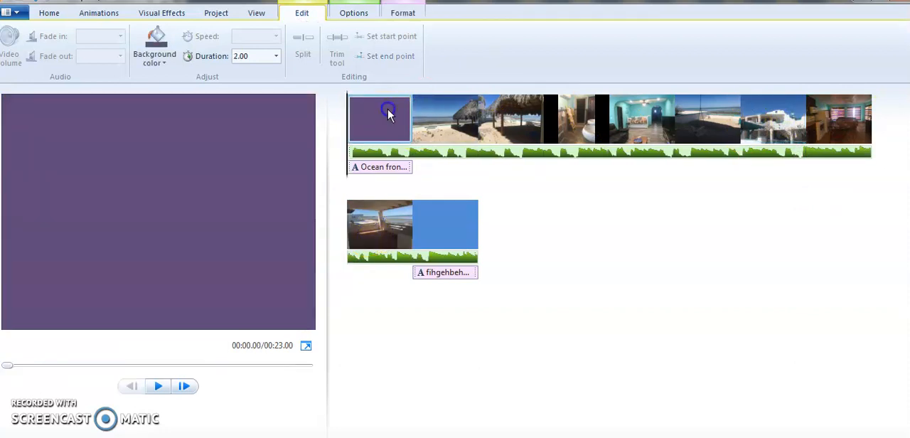
left_click(162, 199)
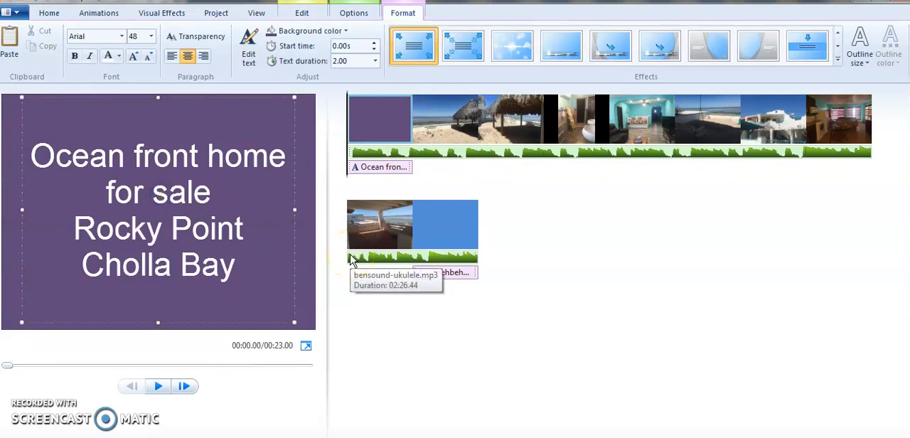
Save the project under the new name "cholla mivie=enrognn" on the Desktop and switch to the web browser.
left_click(17, 13)
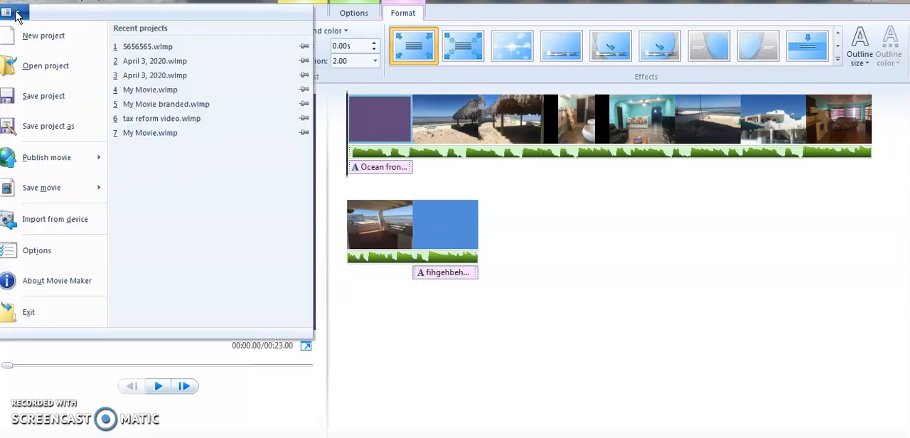
left_click(49, 125)
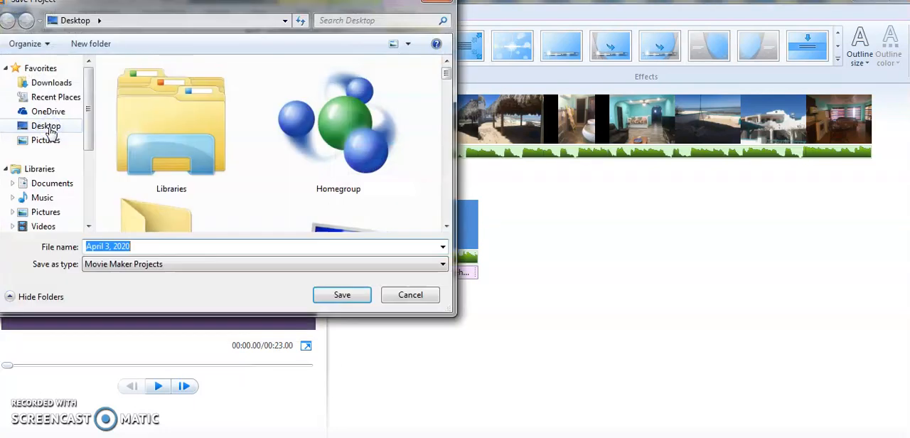
left_click(48, 131)
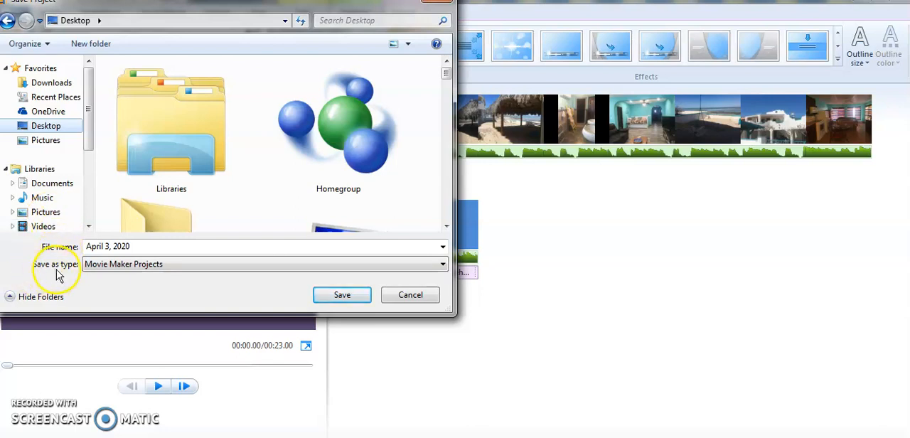
left_click(132, 246)
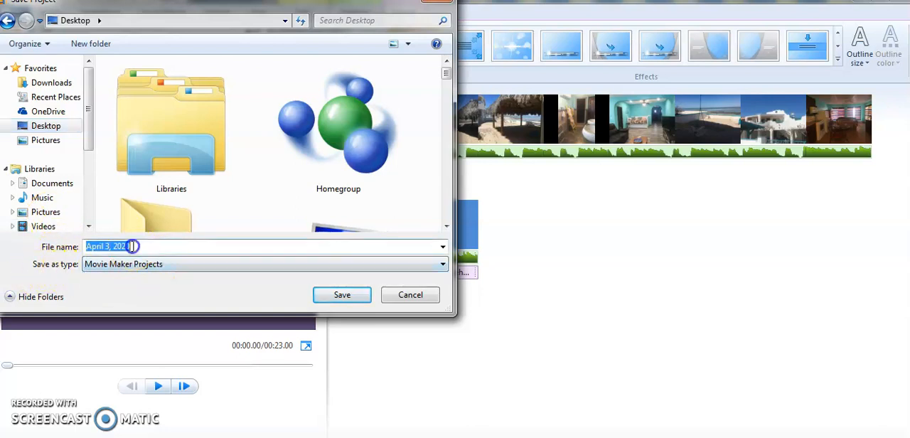
type("cholla mivie=enrognn")
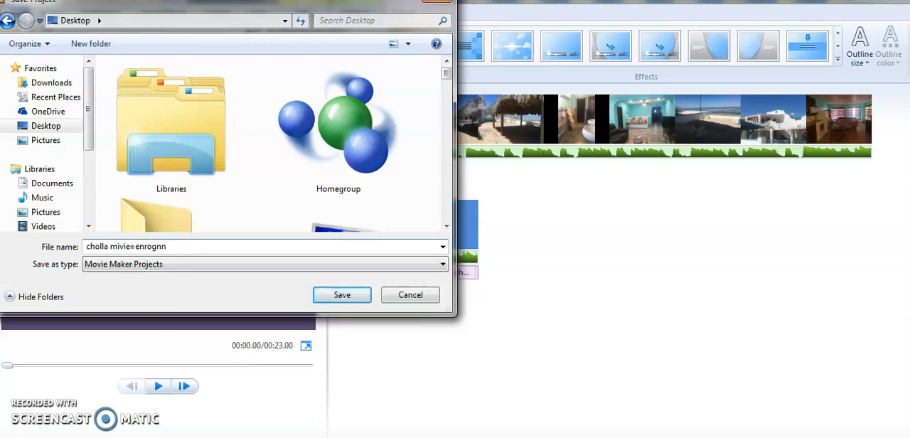
left_click(357, 295)
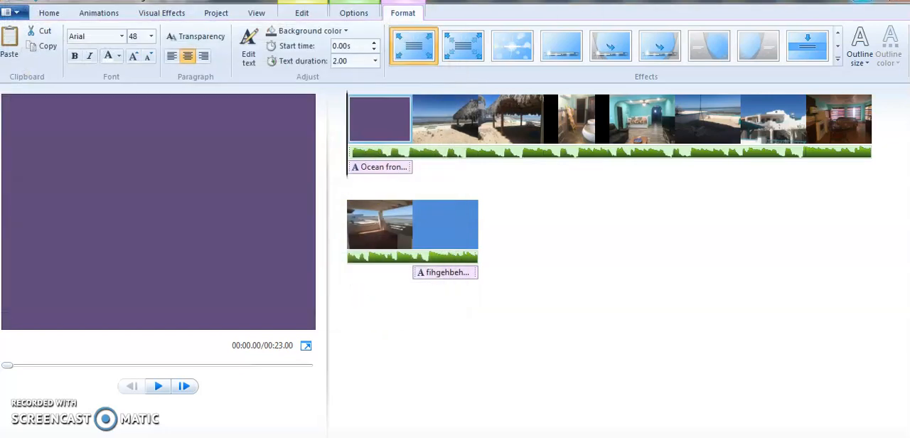
key("alt+Tab")
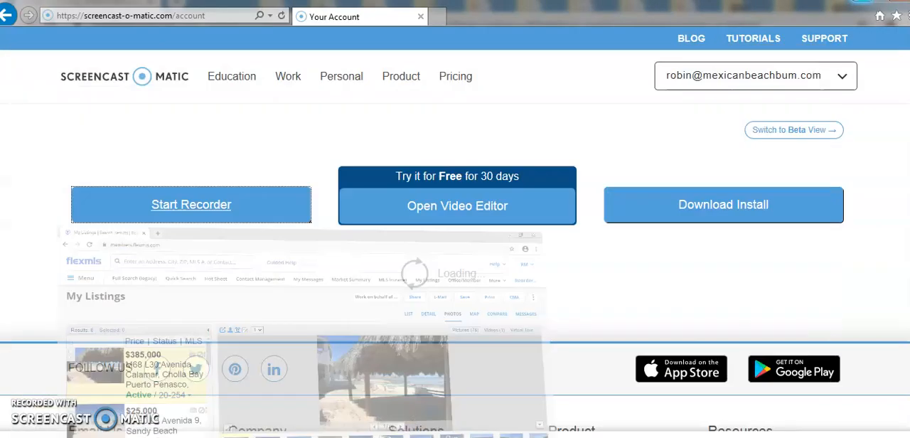